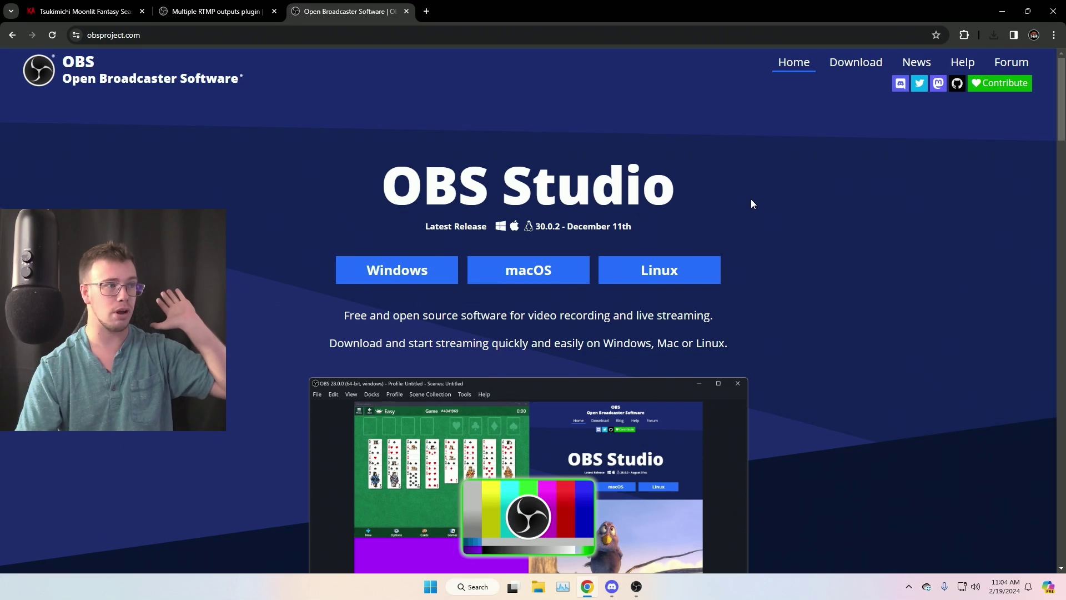
Step: Download OBS Studio for Windows and bring up the Multiple RTMP outputs plugin page
{"action": "left_click", "coordinate": [345, 280]}
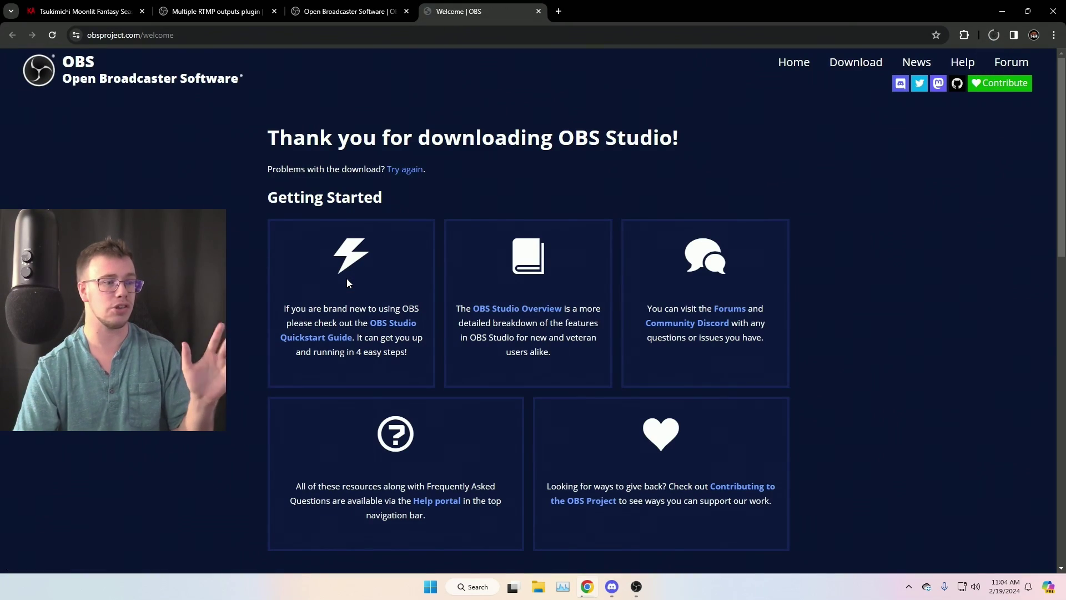
{"action": "left_click", "coordinate": [636, 586]}
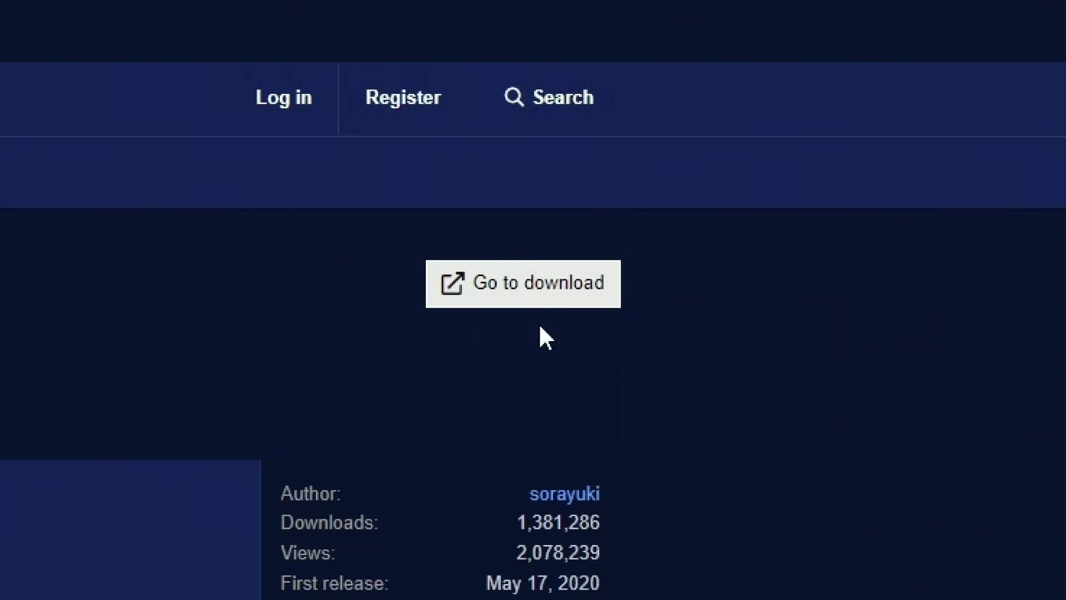
Step: Download obs-multi-rtmp-0.5.0.4-windows-x64-Installer.exe from the plugin's GitHub release assets
{"action": "left_click", "coordinate": [822, 210]}
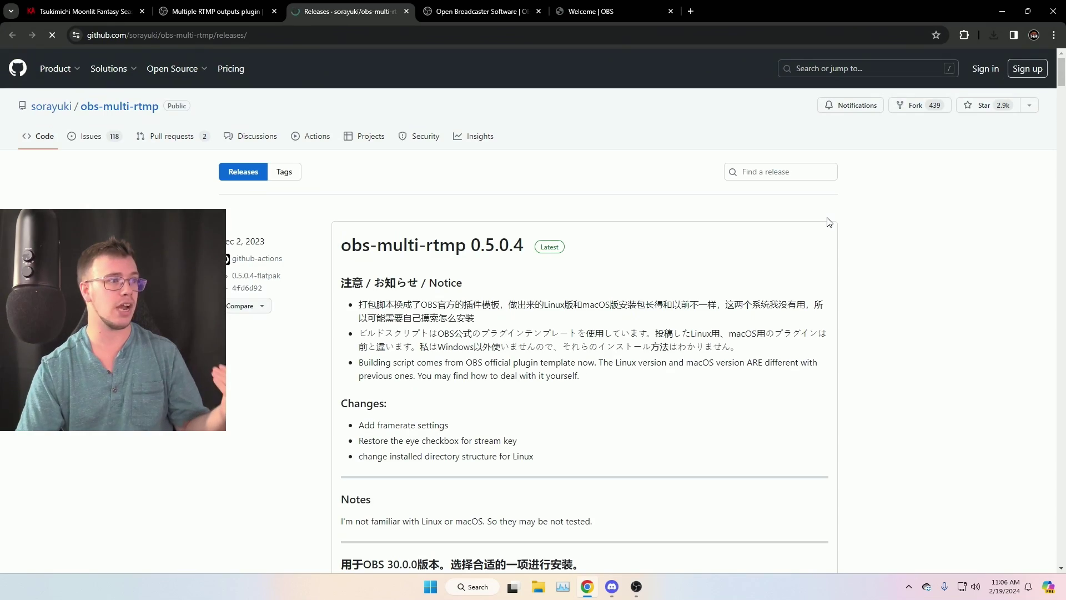
{"action": "scroll", "coordinate": [557, 296], "scroll_direction": "down", "scroll_amount": 2}
{"action": "scroll", "coordinate": [558, 300], "scroll_direction": "down", "scroll_amount": 12}
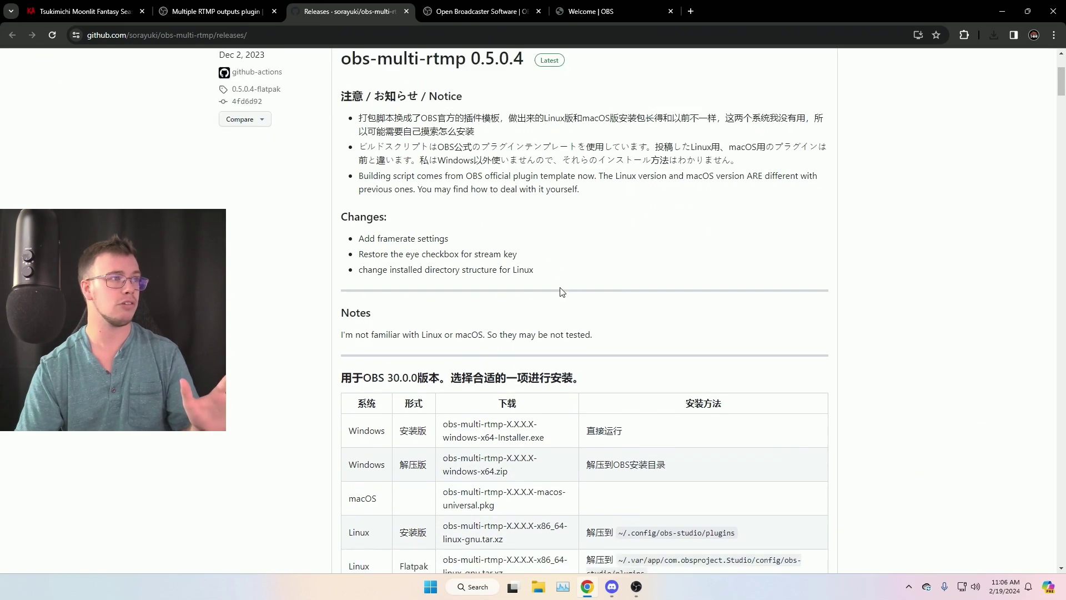
{"action": "scroll", "coordinate": [572, 304], "scroll_direction": "down", "scroll_amount": 7}
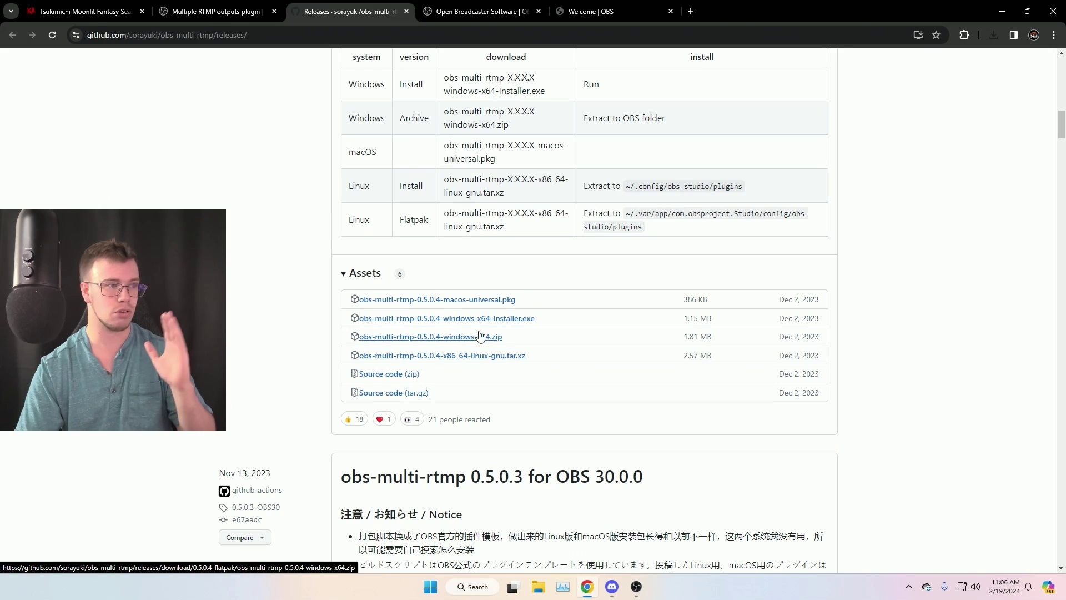
{"action": "left_click", "coordinate": [479, 322]}
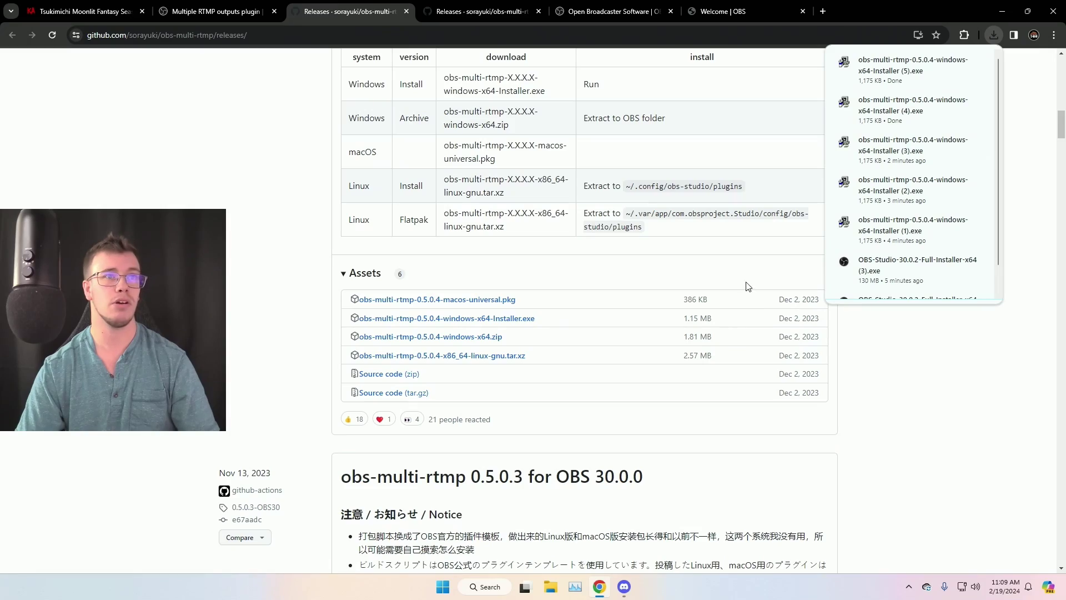
Step: Run the obs-multi-rtmp installer from Downloads, install to the default folder, and close it
{"action": "left_click", "coordinate": [546, 594]}
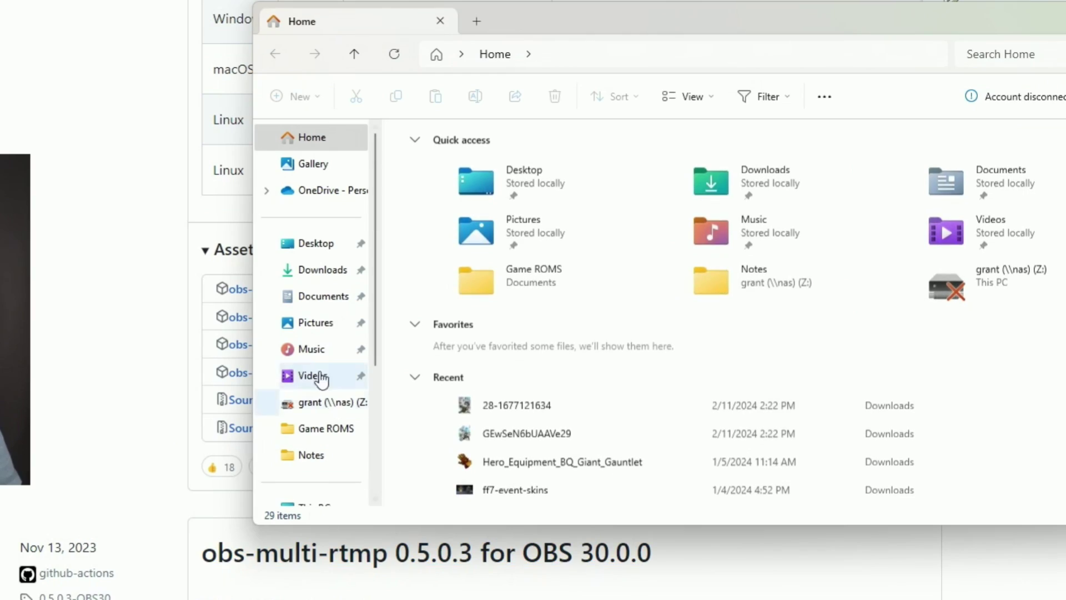
{"action": "left_click", "coordinate": [416, 291]}
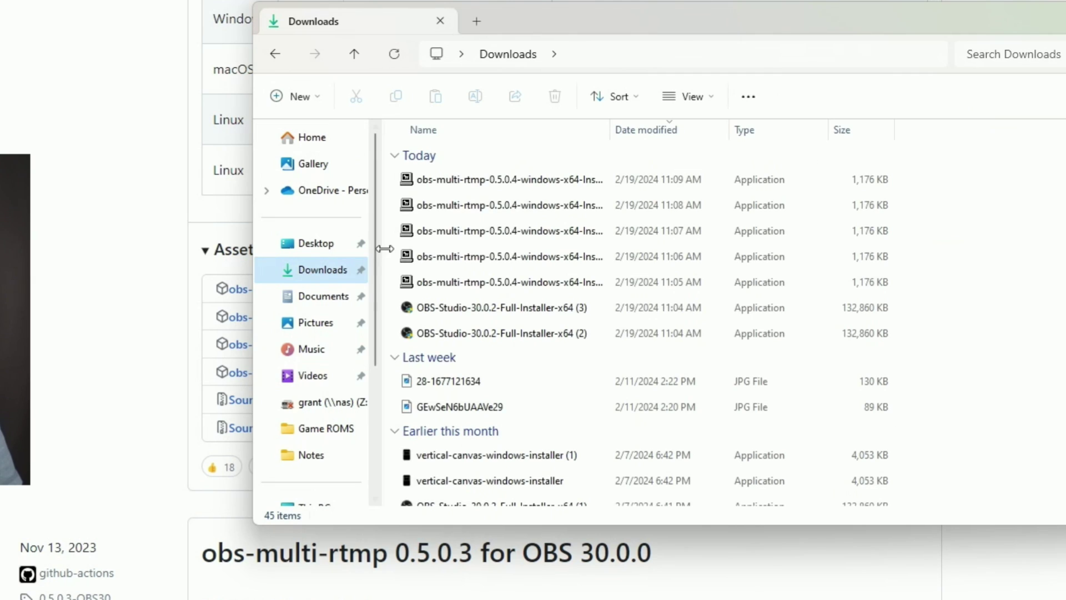
{"action": "double_click", "coordinate": [492, 178]}
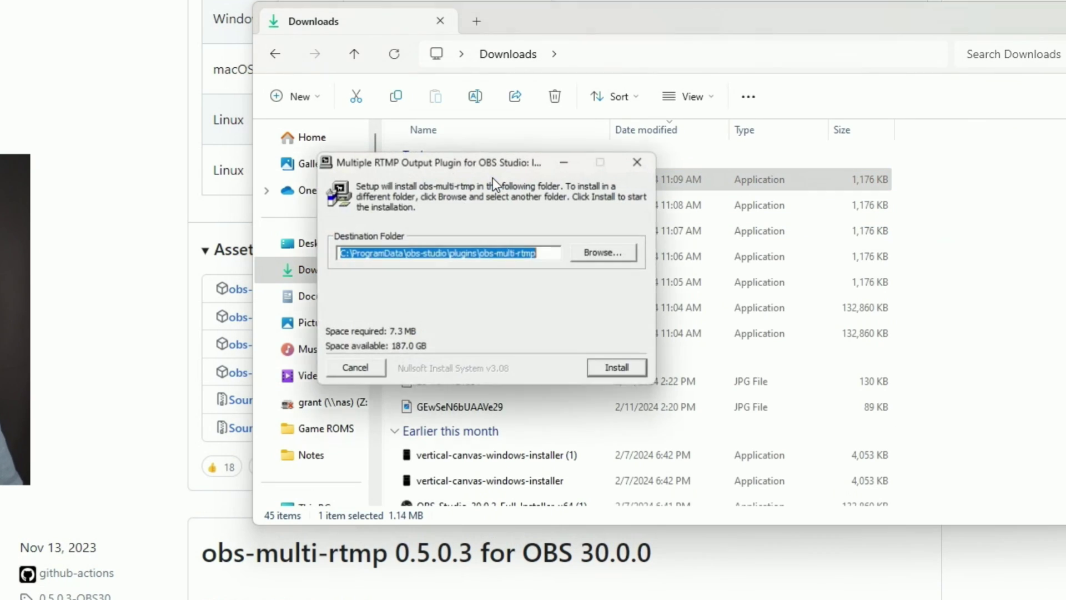
{"action": "left_click", "coordinate": [638, 371]}
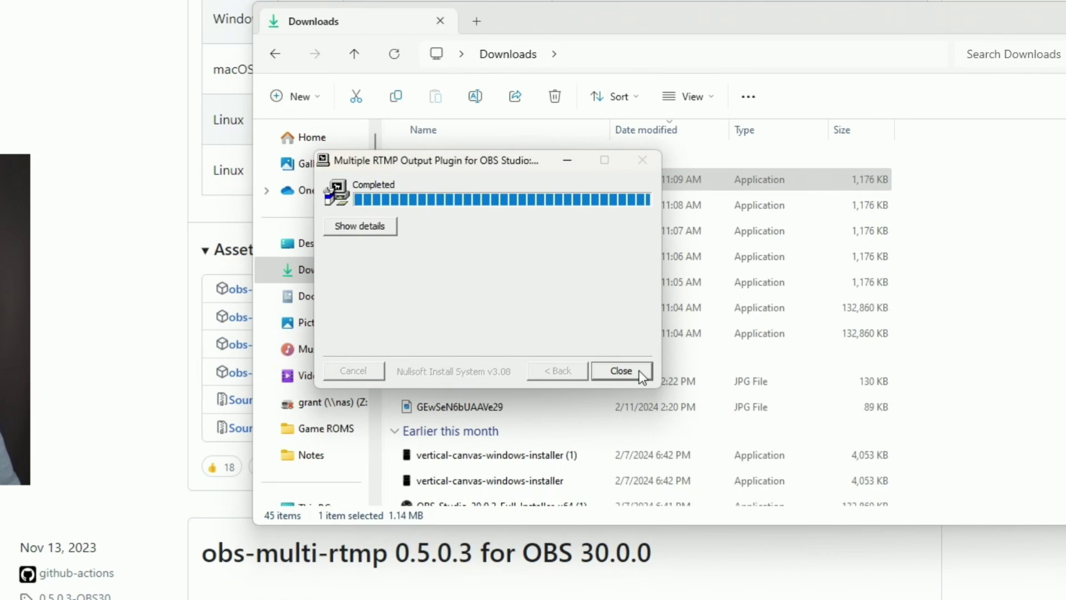
{"action": "left_click", "coordinate": [621, 371]}
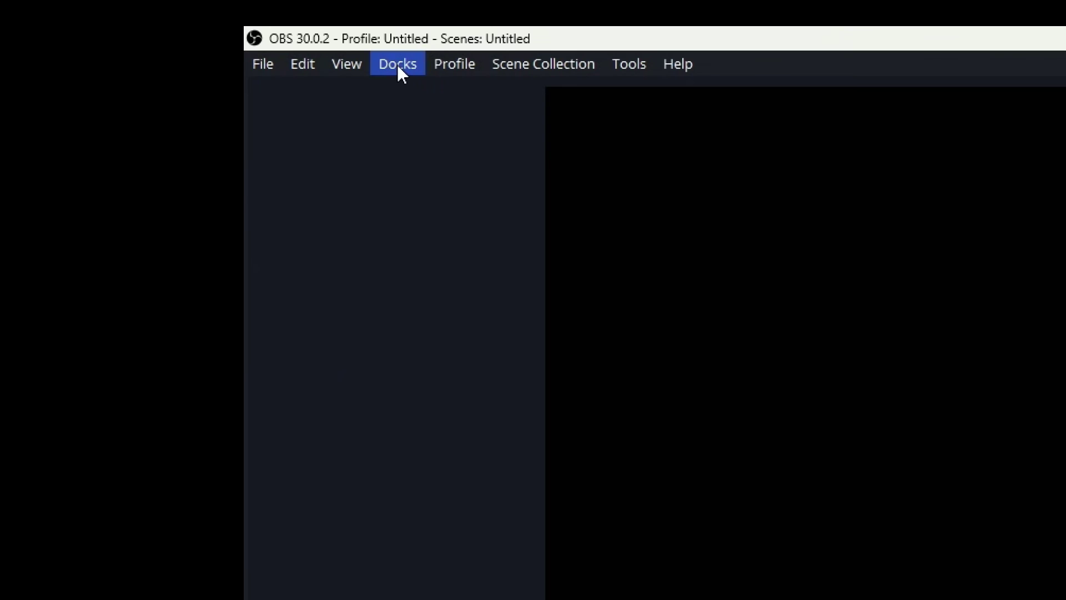
Step: Show the floating Multiple output dock from the Docks menu
{"action": "left_click", "coordinate": [398, 64]}
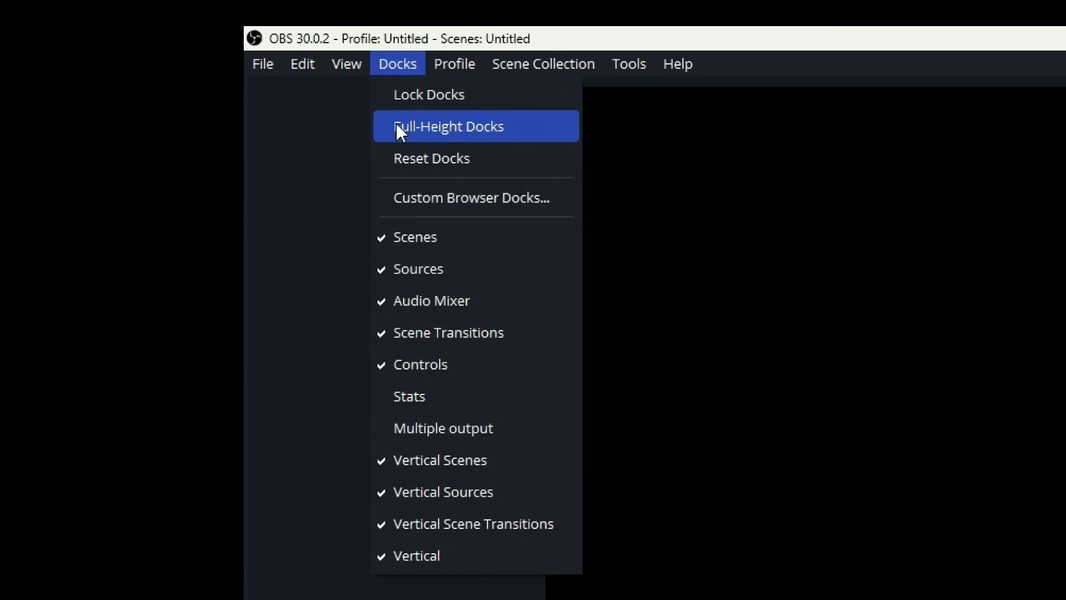
{"action": "left_click", "coordinate": [445, 429]}
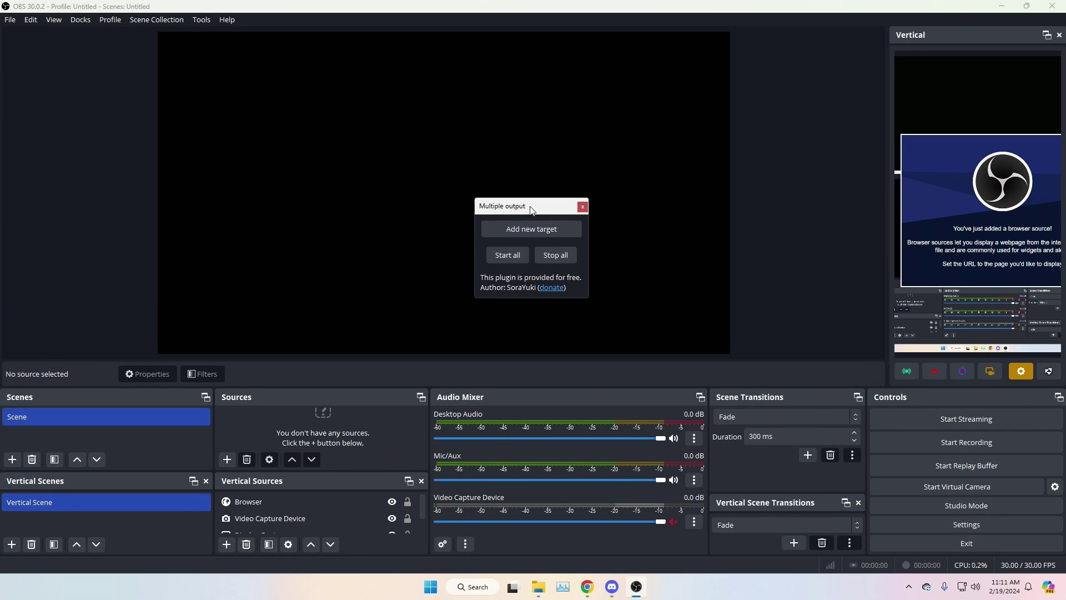
{"action": "left_click_drag", "start_coordinate": [530, 209], "coordinate": [531, 174]}
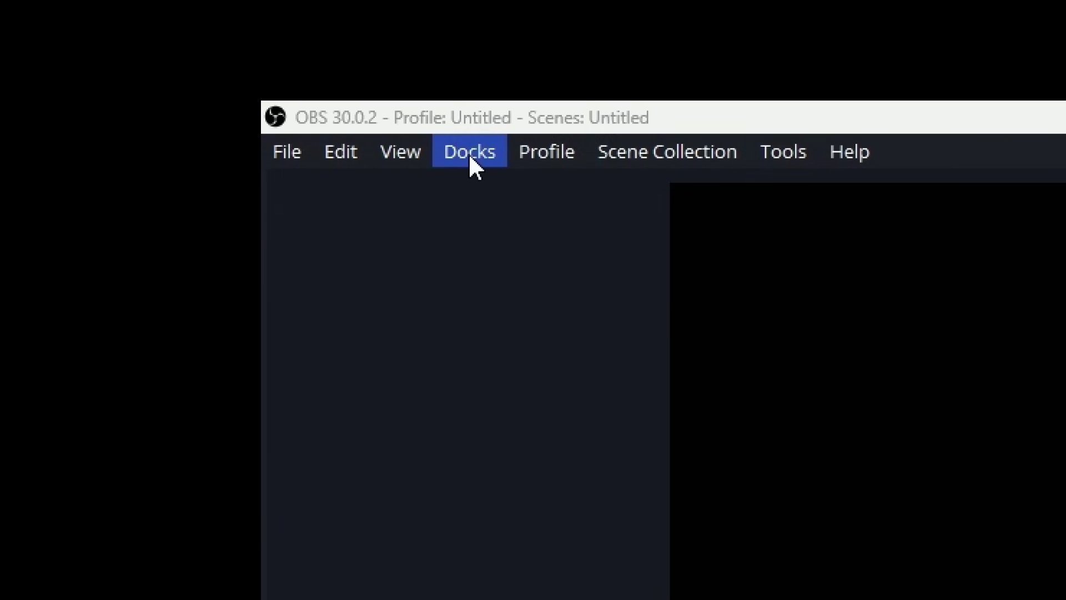
Step: Unlock the docks, attach Multiple output to the left edge, and widen it
{"action": "left_click", "coordinate": [81, 23]}
{"action": "left_click", "coordinate": [81, 34]}
{"action": "left_click", "coordinate": [464, 161]}
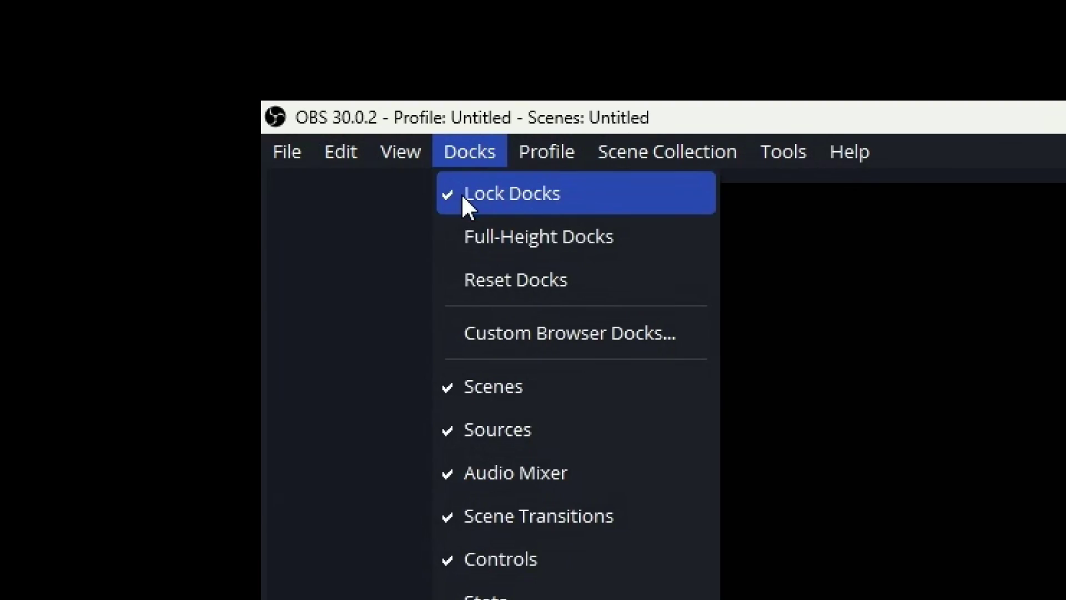
{"action": "left_click", "coordinate": [464, 194]}
{"action": "left_click_drag", "start_coordinate": [477, 173], "coordinate": [50, 175]}
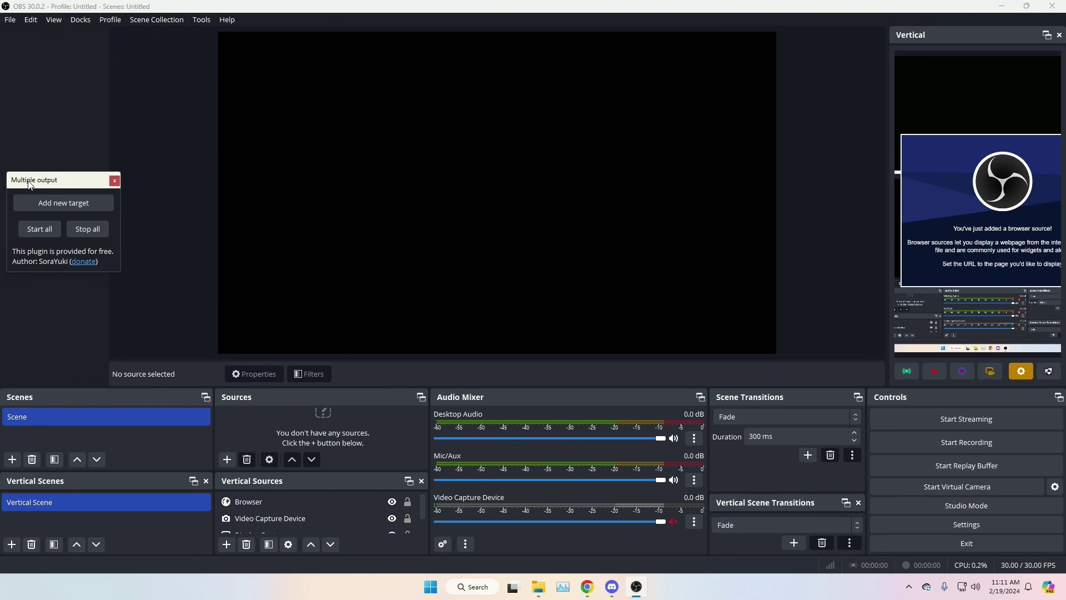
{"action": "left_click_drag", "start_coordinate": [115, 217], "coordinate": [206, 225]}
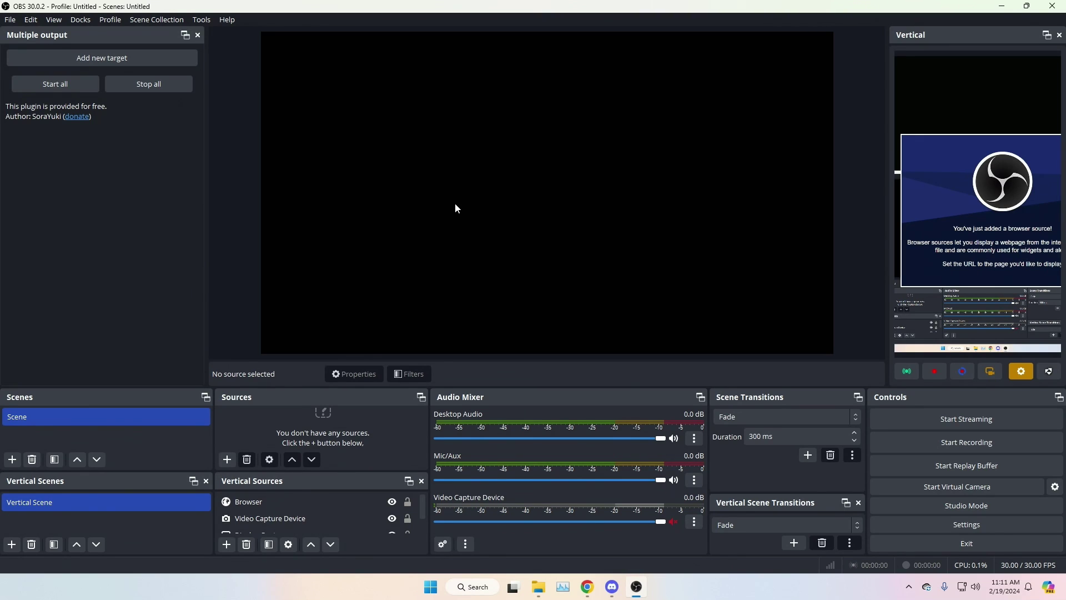
{"action": "left_click", "coordinate": [895, 526]}
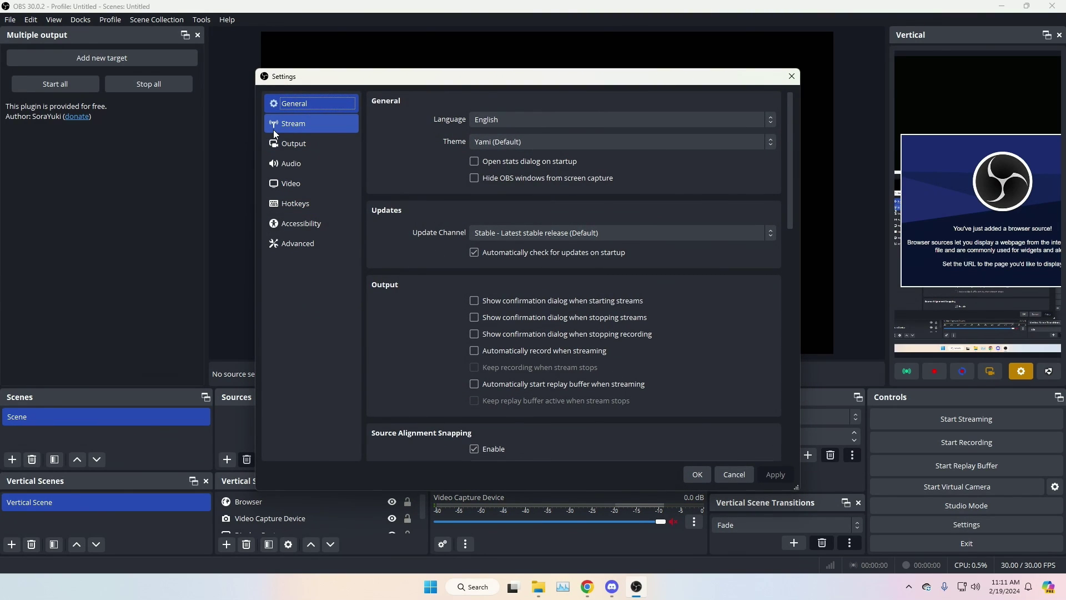
{"action": "left_click", "coordinate": [289, 124]}
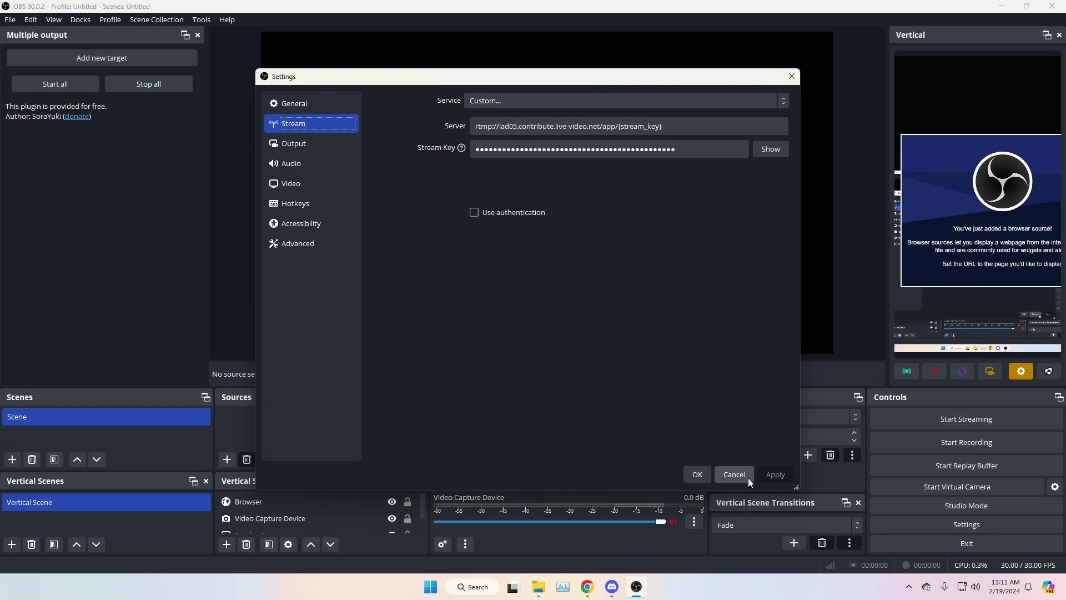
{"action": "left_click", "coordinate": [734, 475]}
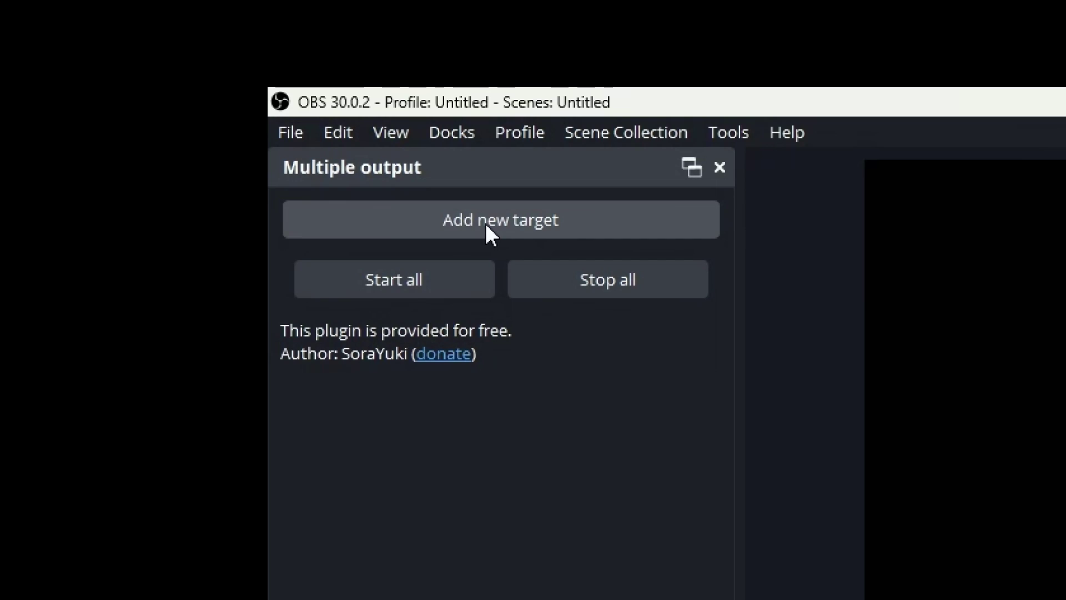
Step: Add a new output target and replace its default name with 'YouTube'
{"action": "left_click", "coordinate": [485, 223]}
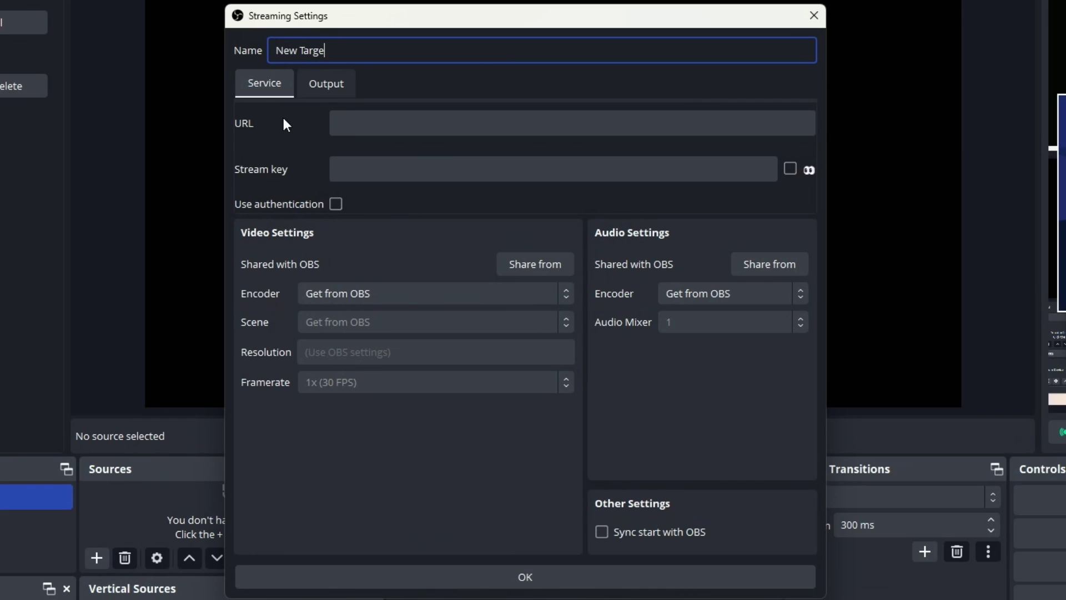
{"action": "key", "text": "BackSpace"}
{"action": "key", "text": "BackSpace"}
{"action": "key", "text": "BackSpace"}
{"action": "key", "text": "BackSpace"}
{"action": "key", "text": "BackSpace"}
{"action": "key", "text": "BackSpace"}
{"action": "key", "text": "BackSpace"}
{"action": "key", "text": "BackSpace"}
{"action": "key", "text": "BackSpace"}
{"action": "type", "text": "YouTube"}
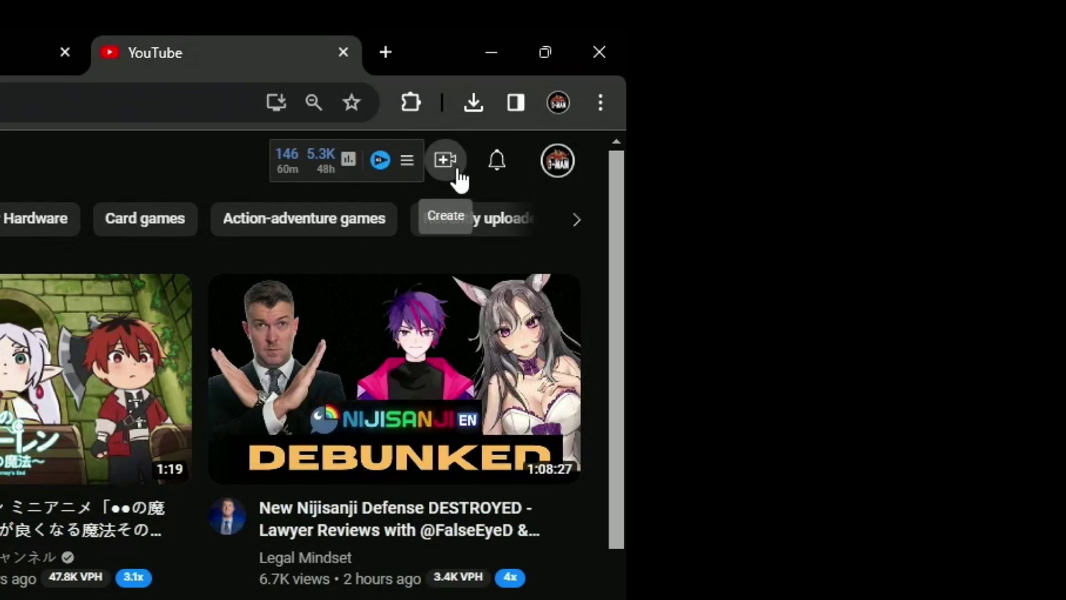
Step: Choose Create > Go live on YouTube to reach the stream key and URL page
{"action": "left_click", "coordinate": [458, 171]}
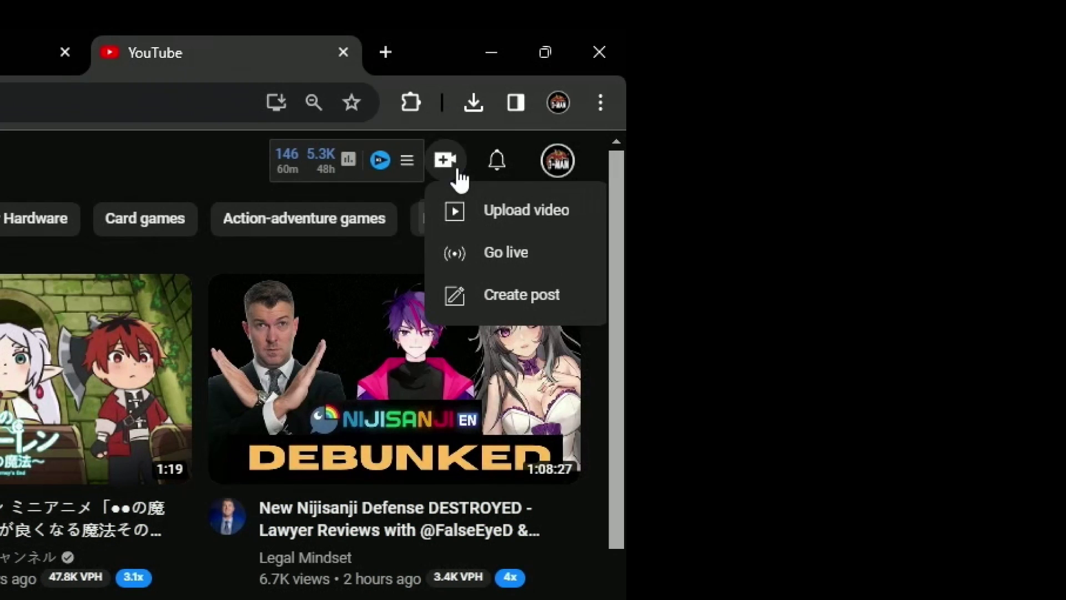
{"action": "left_click", "coordinate": [458, 257]}
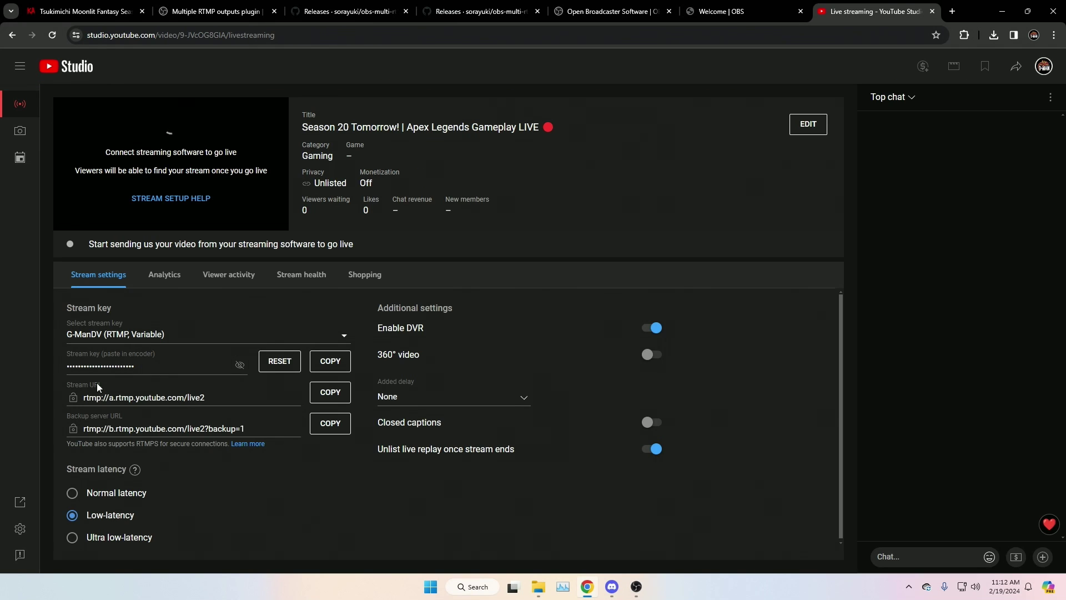
Step: Paste YouTube's stream key into the target's Stream key field
{"action": "left_click", "coordinate": [330, 362]}
{"action": "left_click", "coordinate": [636, 586]}
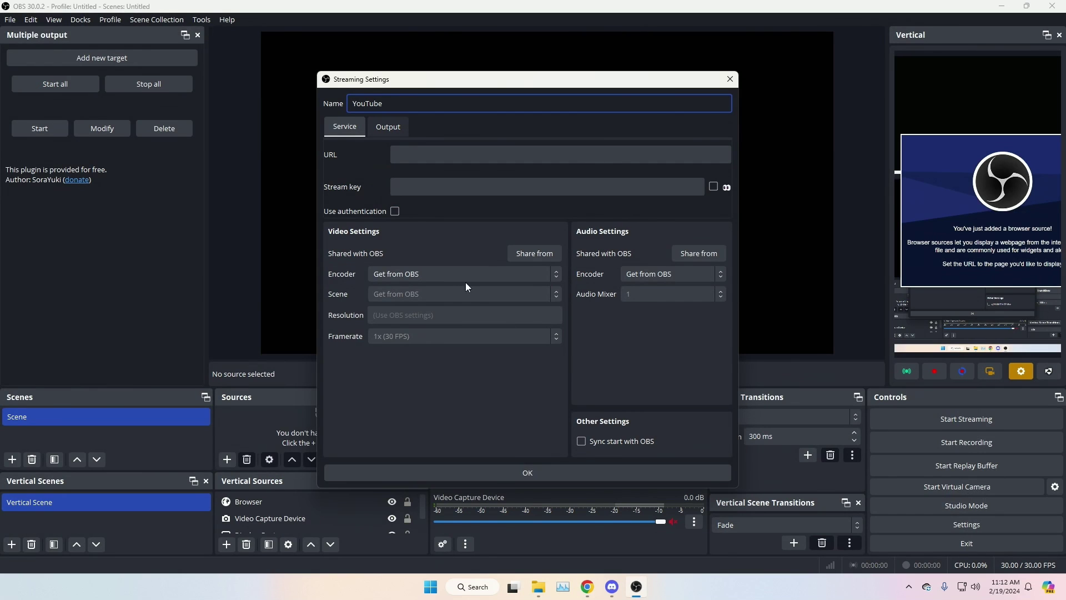
{"action": "left_click", "coordinate": [480, 186]}
{"action": "key", "text": "ctrl+v"}
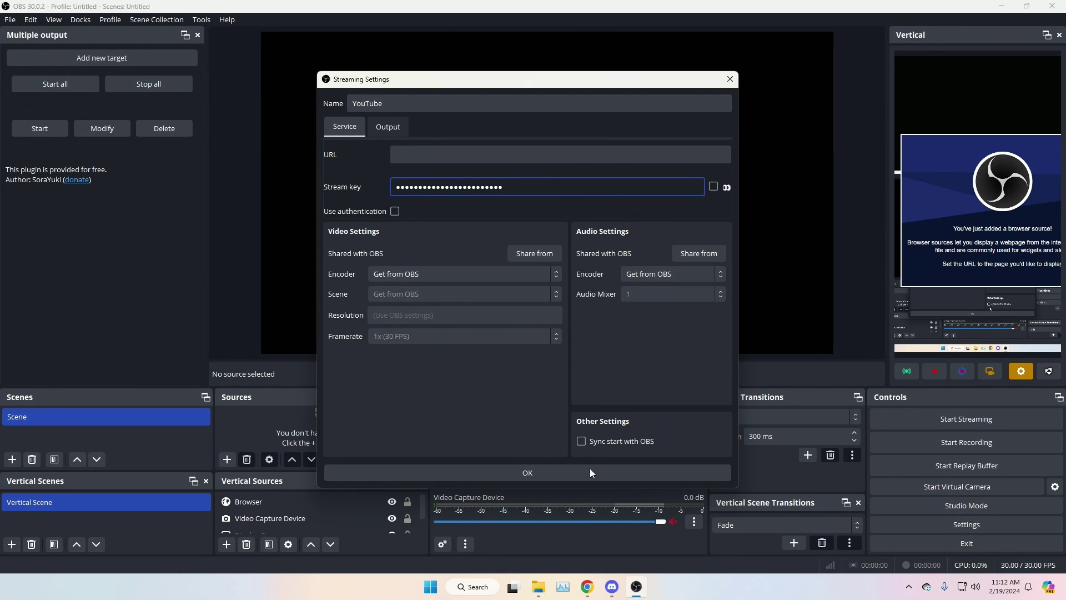
Step: Paste the rtmp://a.rtmp.youtube.com/live2 URL into the YouTube target and save it
{"action": "left_click", "coordinate": [587, 586]}
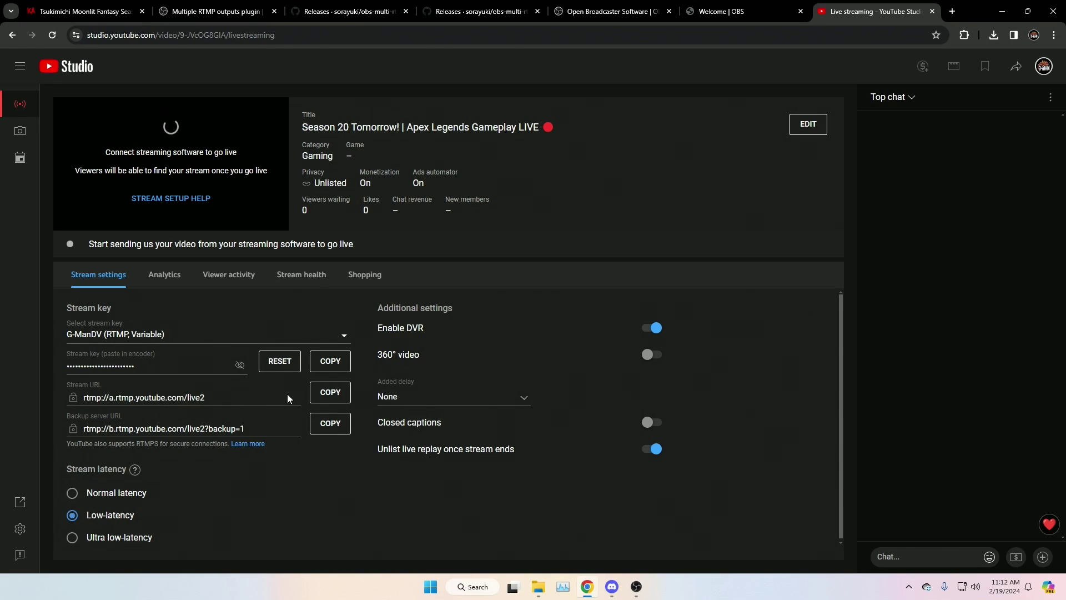
{"action": "left_click", "coordinate": [331, 392]}
{"action": "left_click", "coordinate": [636, 587]}
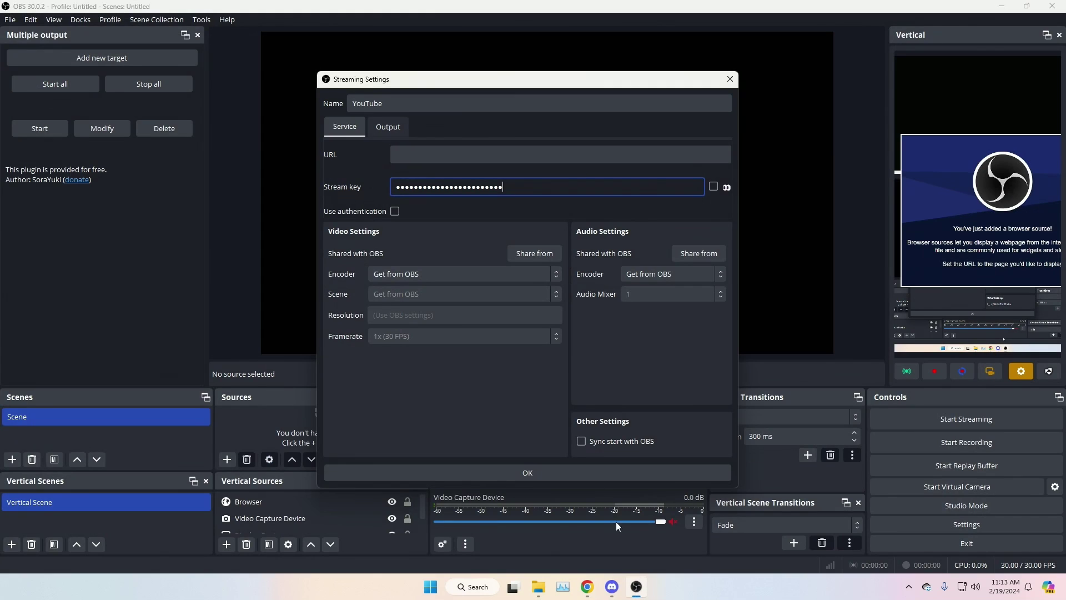
{"action": "left_click", "coordinate": [541, 153]}
{"action": "key", "text": "ctrl+v"}
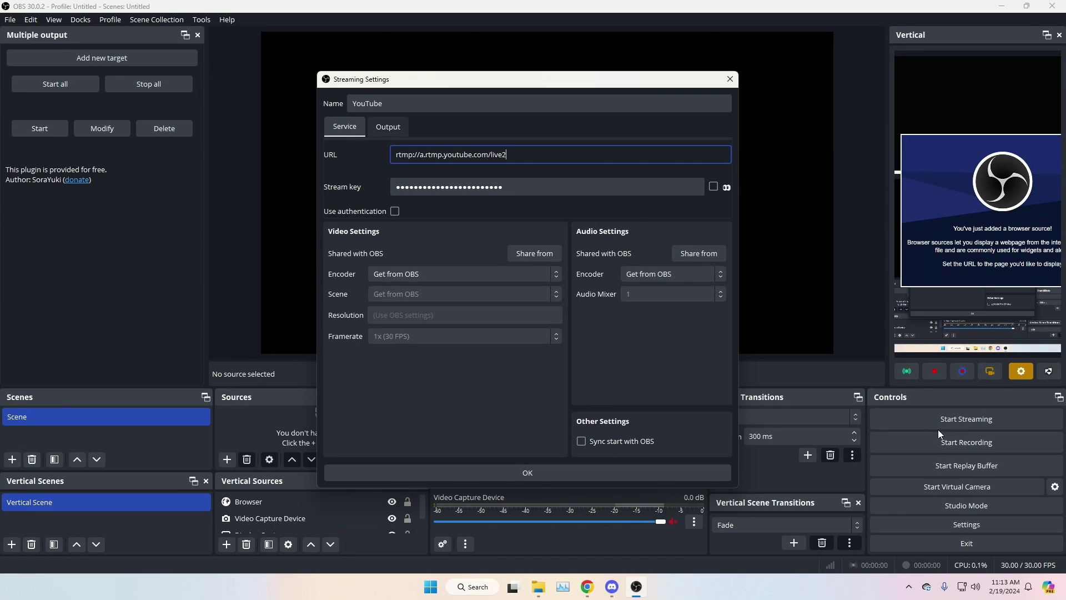
{"action": "left_click", "coordinate": [484, 473]}
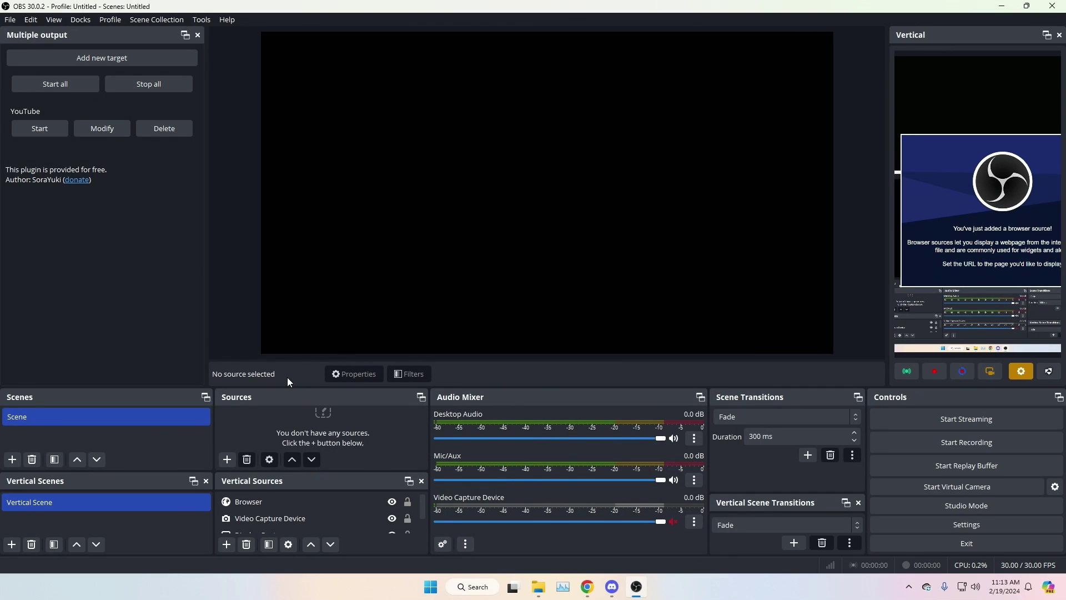
Step: Add a second output target named 'Kick'
{"action": "left_click", "coordinate": [151, 61]}
{"action": "key", "text": "ctrl+a"}
{"action": "type", "text": "Kick"}
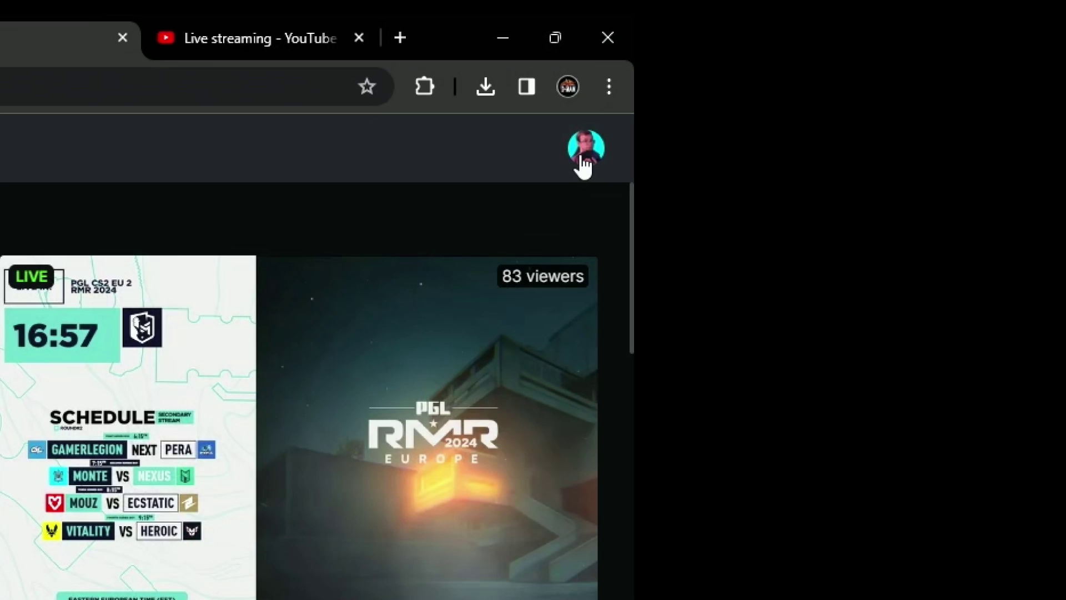
Step: Open Kick's dashboard Stream Key settings and copy the stream URL
{"action": "left_click", "coordinate": [583, 161]}
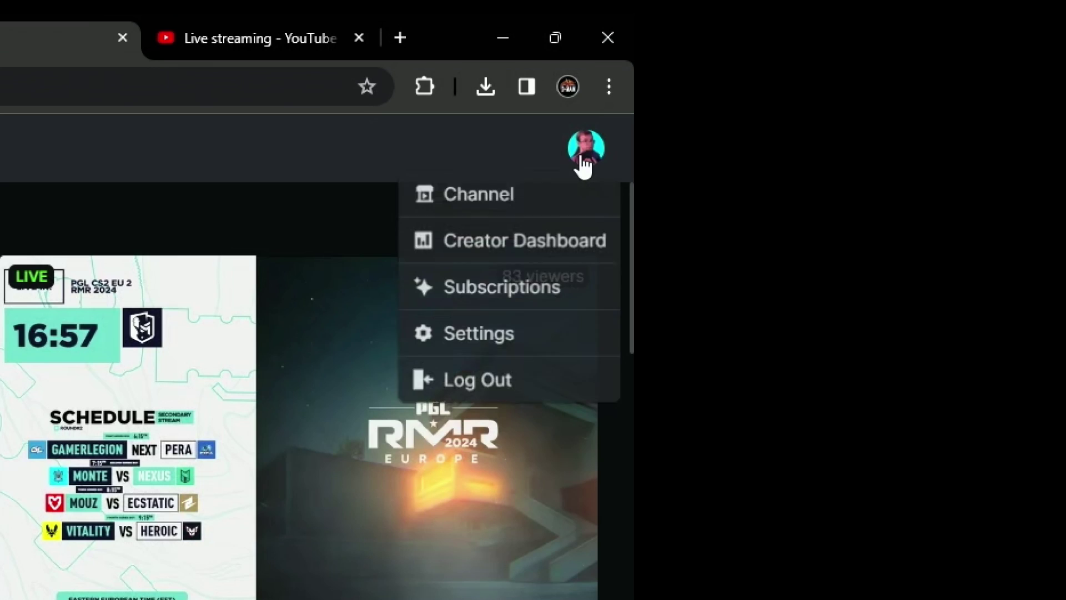
{"action": "left_click", "coordinate": [478, 342]}
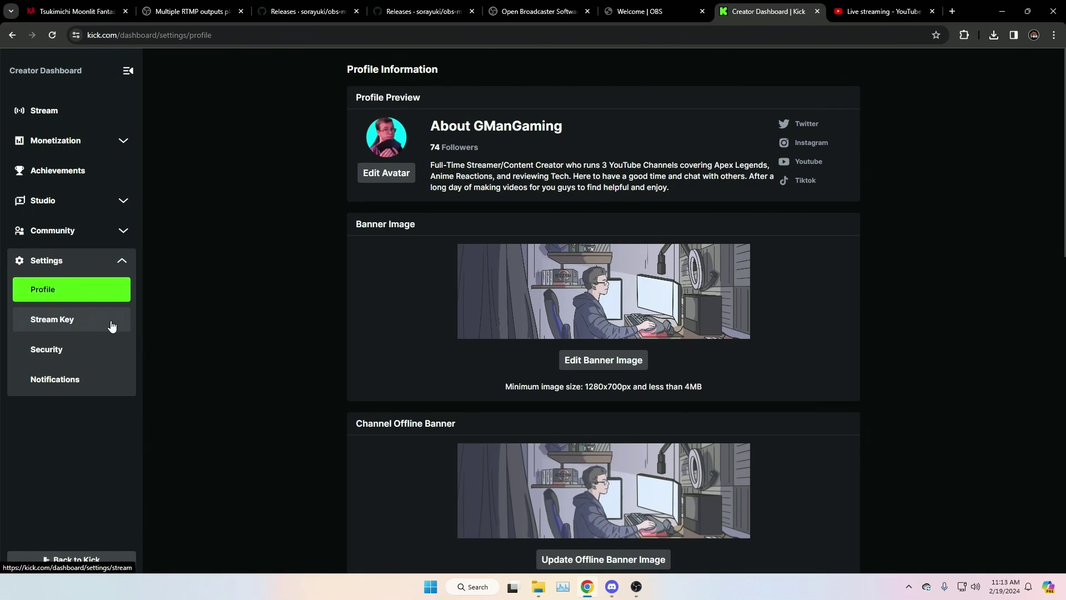
{"action": "left_click", "coordinate": [102, 325]}
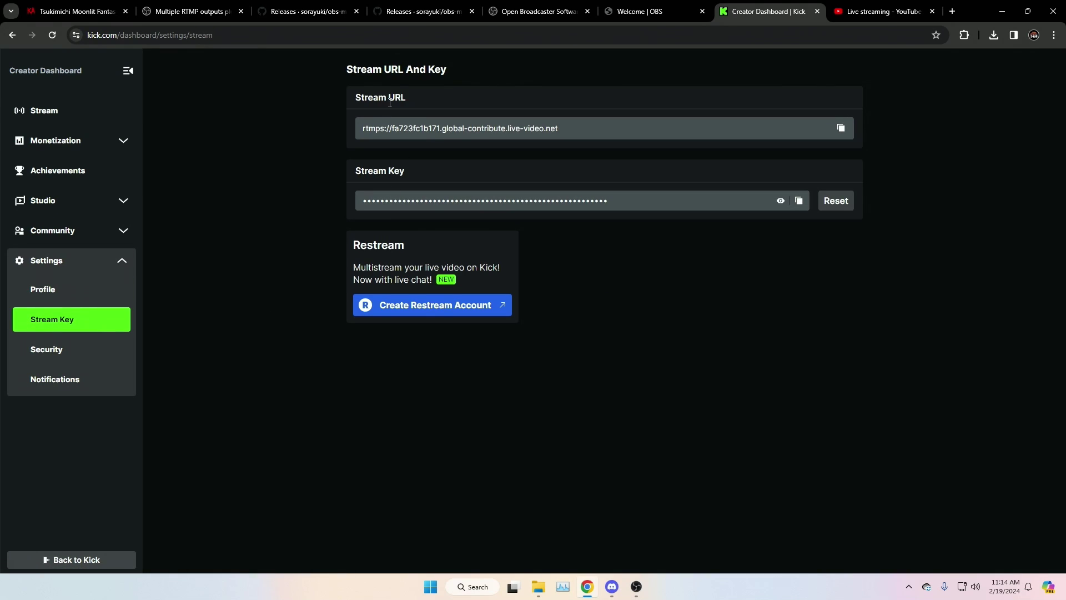
{"action": "left_click", "coordinate": [841, 131]}
{"action": "left_click", "coordinate": [636, 586]}
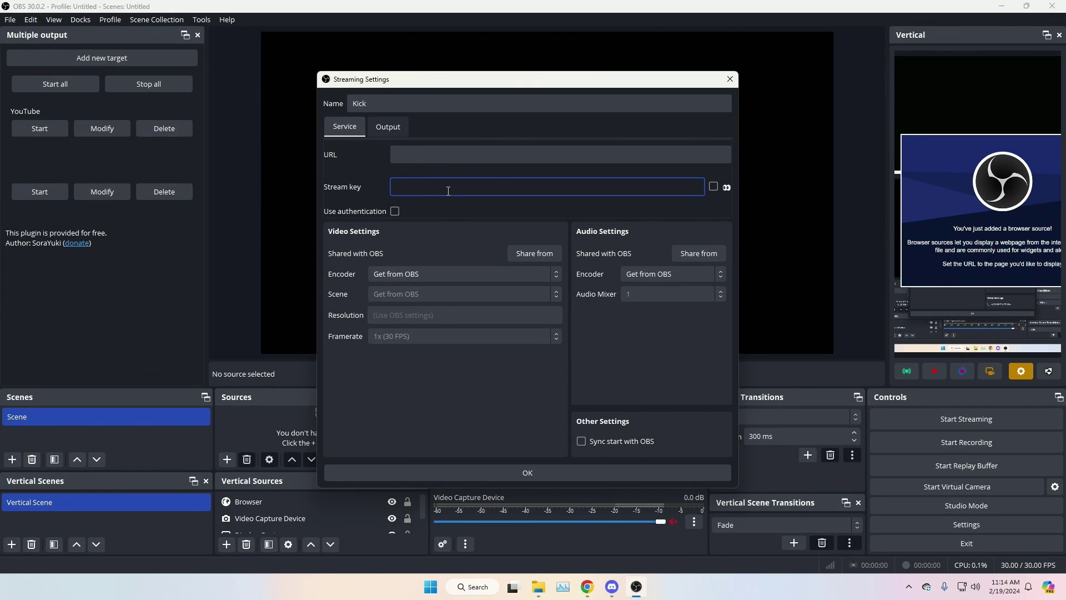
Step: Fill the Kick target with Kick's stream URL and stream key, and save it
{"action": "left_click", "coordinate": [450, 157]}
{"action": "key", "text": "ctrl+v"}
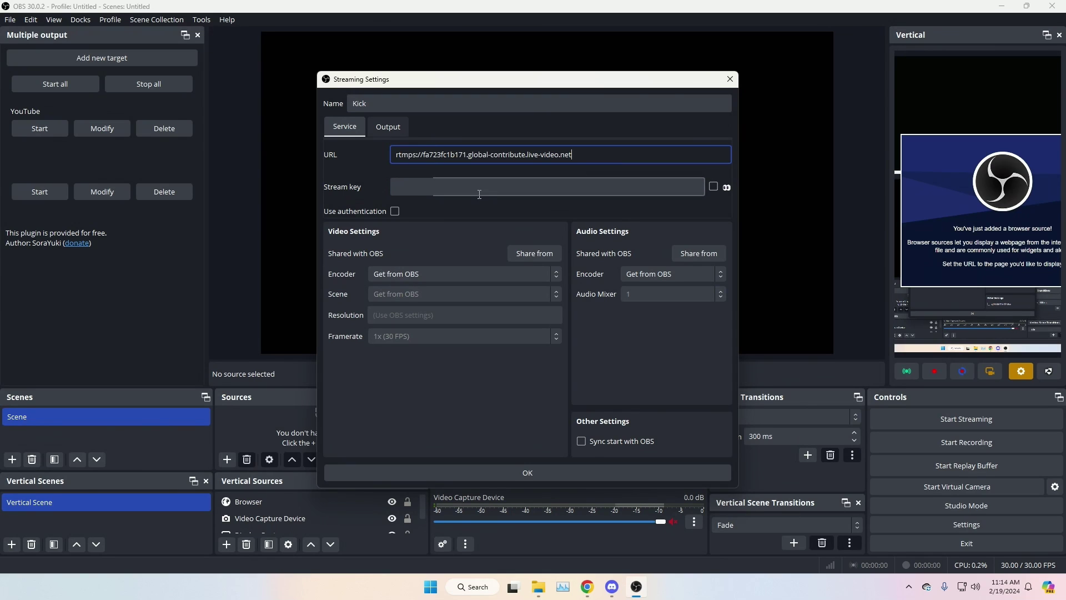
{"action": "left_click", "coordinate": [587, 586]}
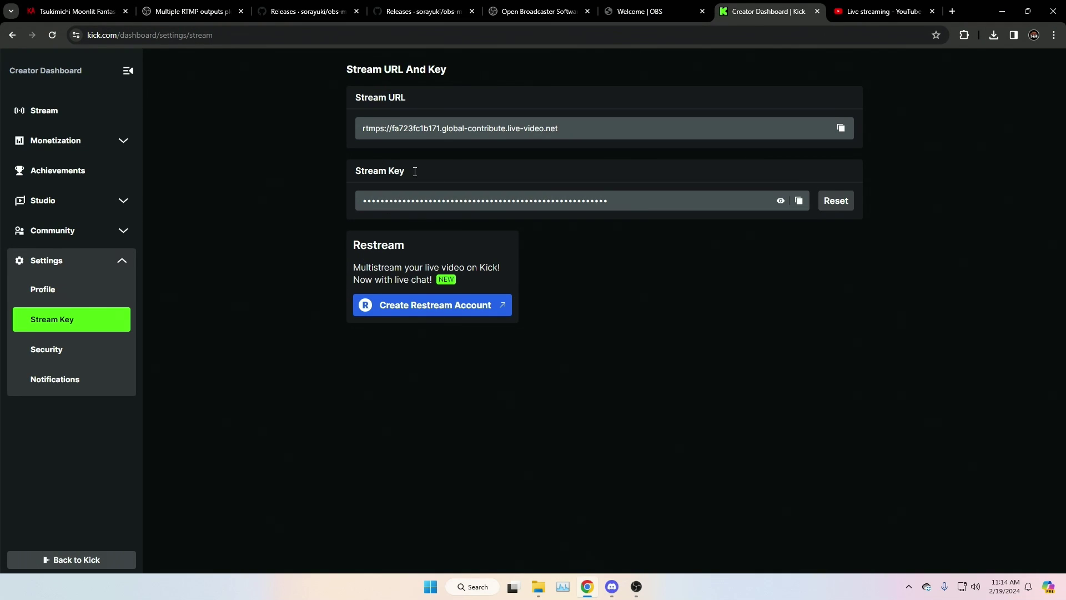
{"action": "left_click", "coordinate": [798, 201]}
{"action": "left_click", "coordinate": [636, 587]}
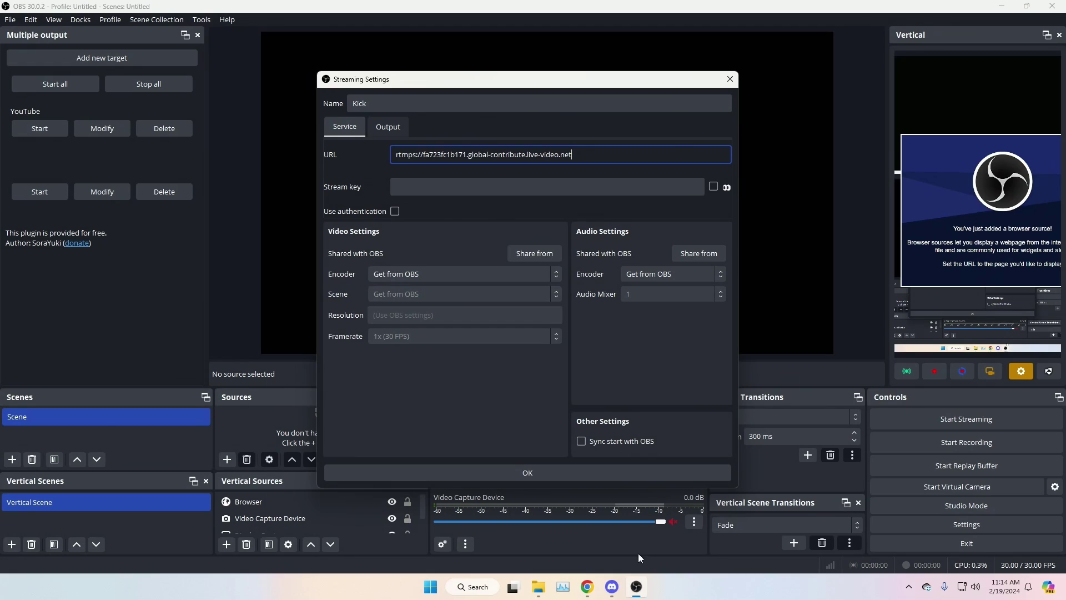
{"action": "left_click", "coordinate": [476, 184]}
{"action": "key", "text": "ctrl+v"}
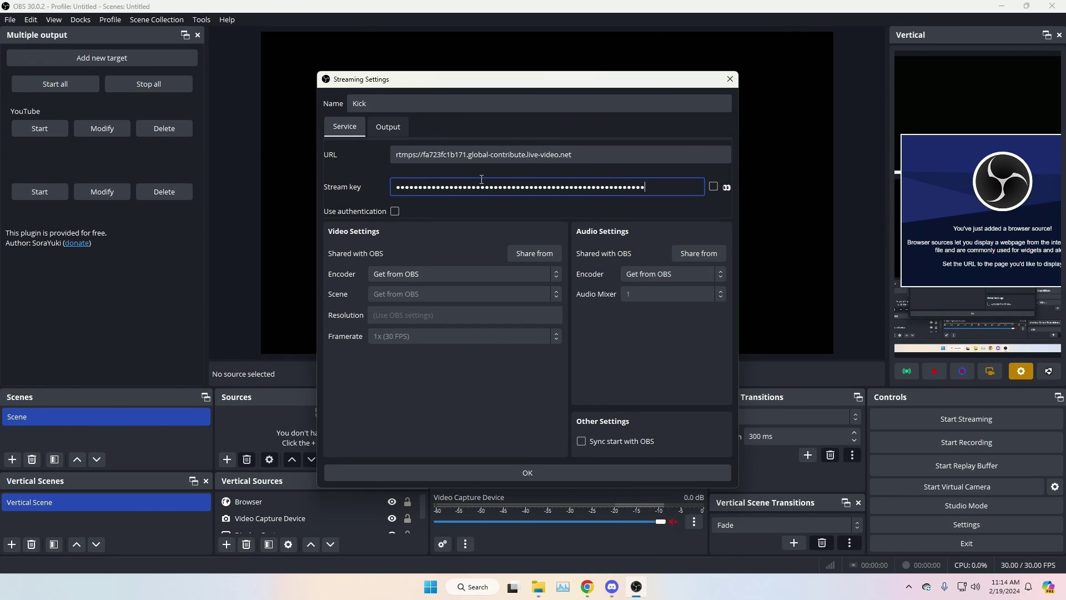
{"action": "key", "text": "Tab"}
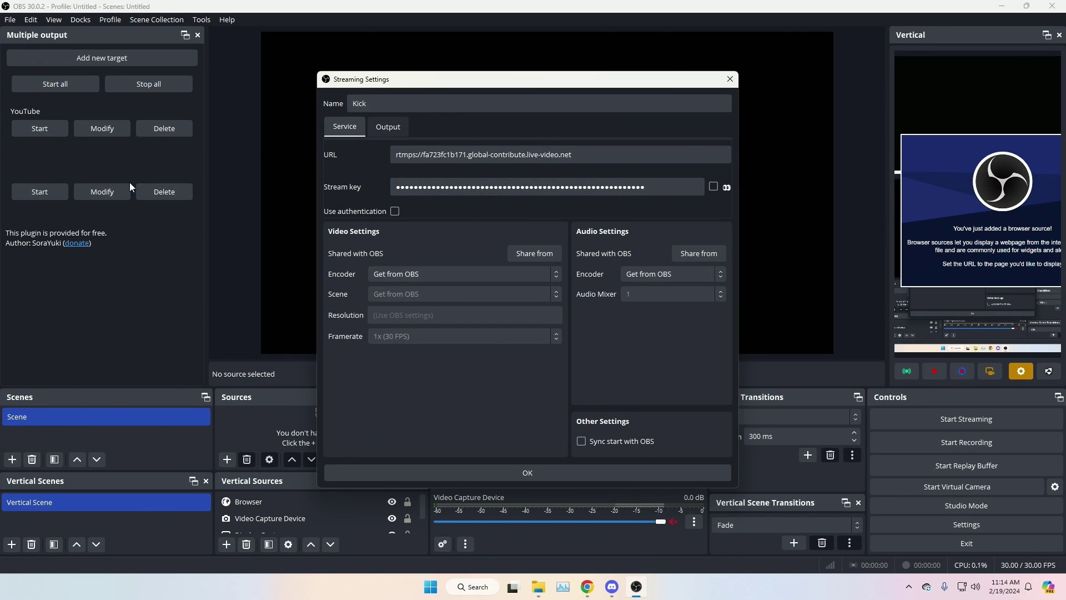
{"action": "left_click", "coordinate": [459, 473]}
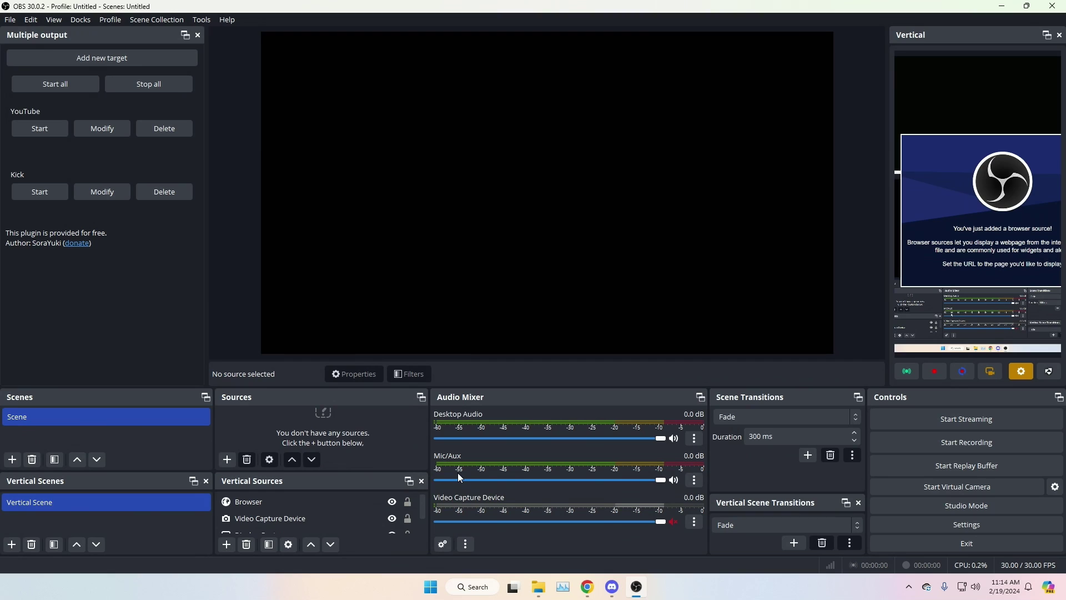
Step: Add a third output target named 'Twitch'
{"action": "left_click", "coordinate": [130, 61]}
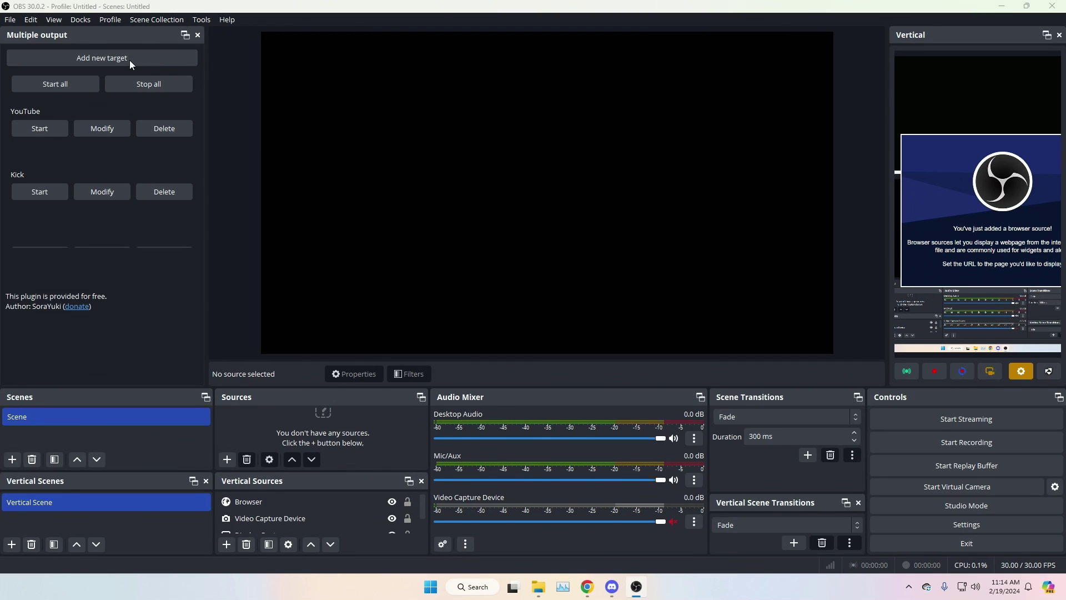
{"action": "key", "text": "ctrl+a"}
{"action": "type", "text": "Twitch"}
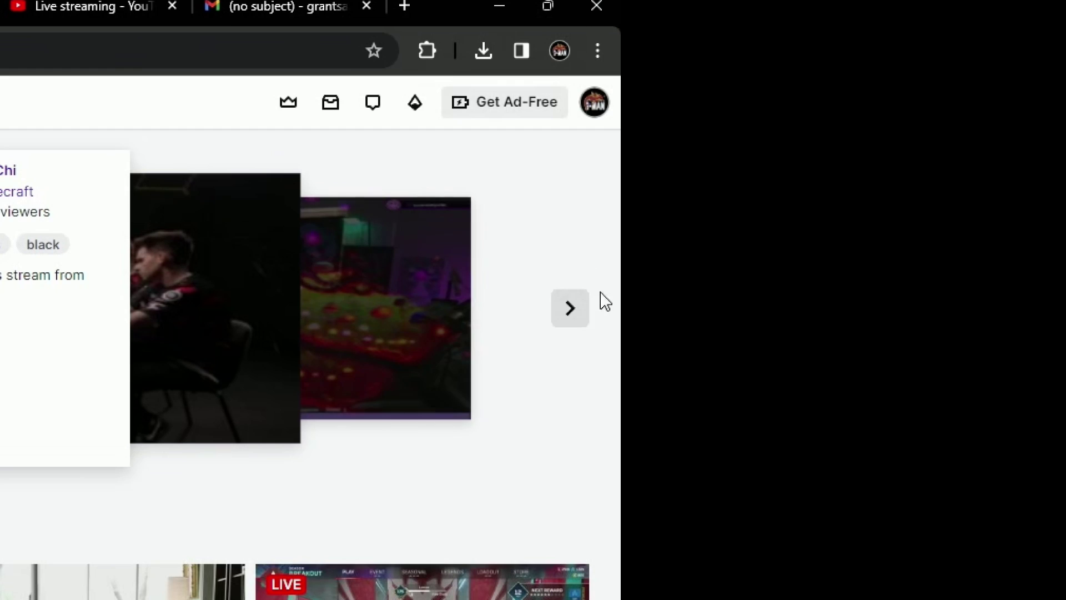
Step: Open Twitch's Creator Dashboard Settings > Stream page, then return to the OBS Twitch target
{"action": "left_click", "coordinate": [595, 104]}
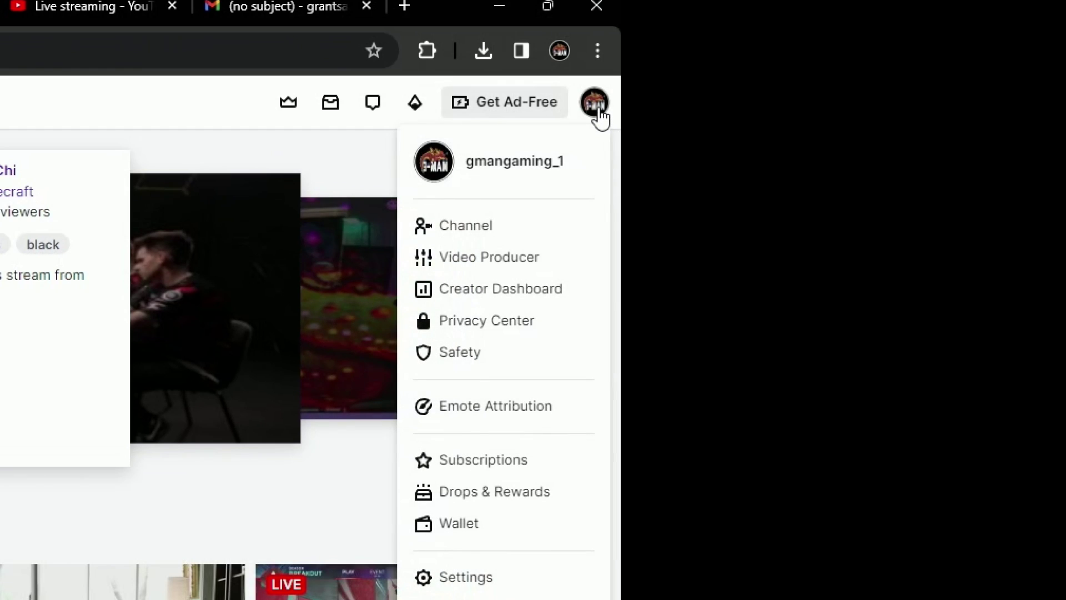
{"action": "left_click", "coordinate": [501, 294]}
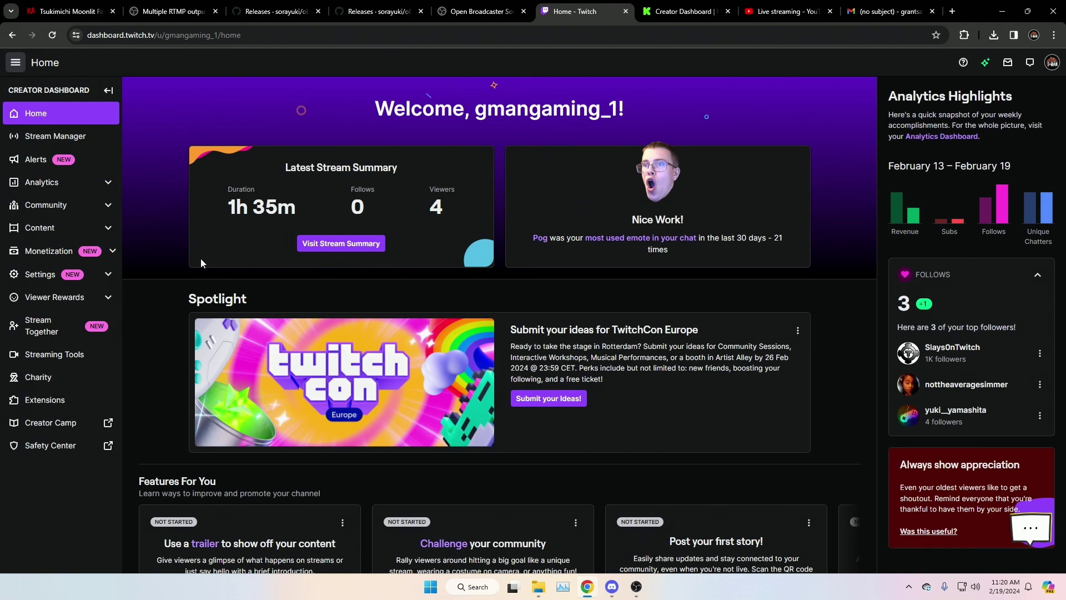
{"action": "left_click", "coordinate": [65, 274]}
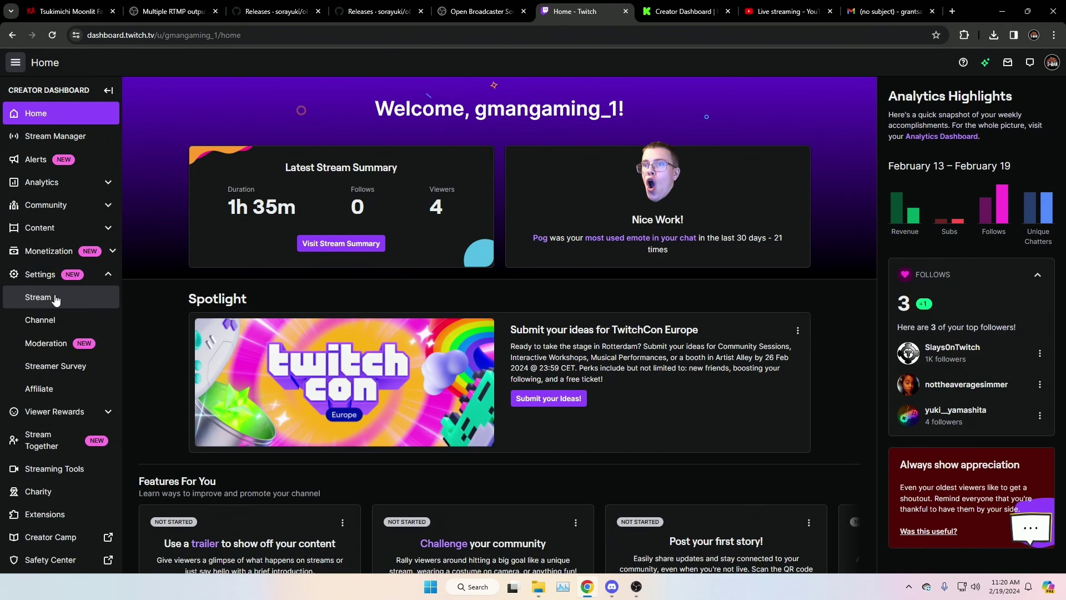
{"action": "left_click", "coordinate": [55, 297]}
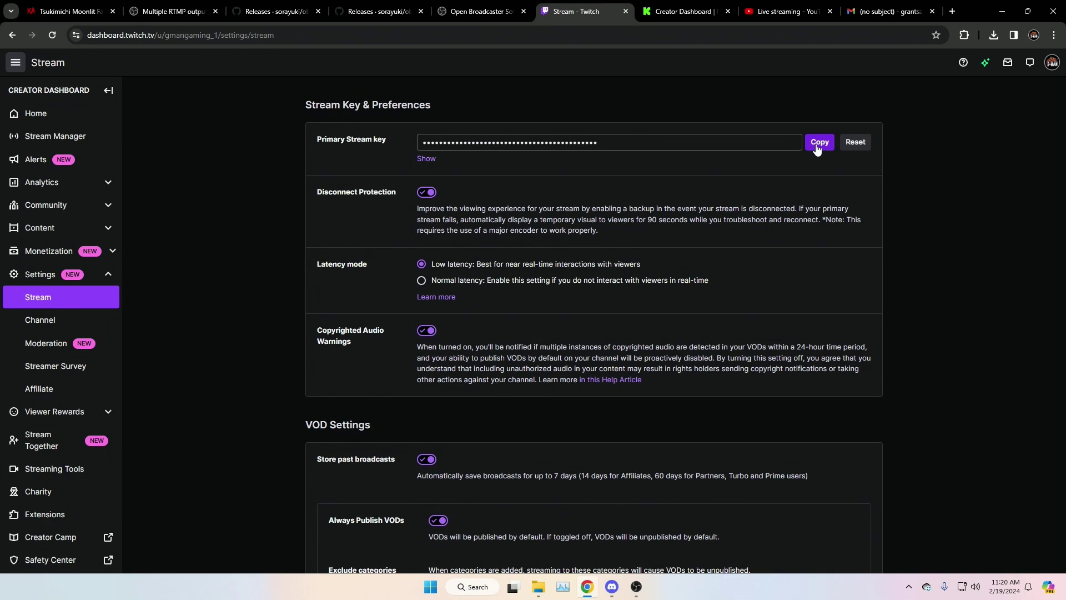
{"action": "left_click", "coordinate": [637, 593]}
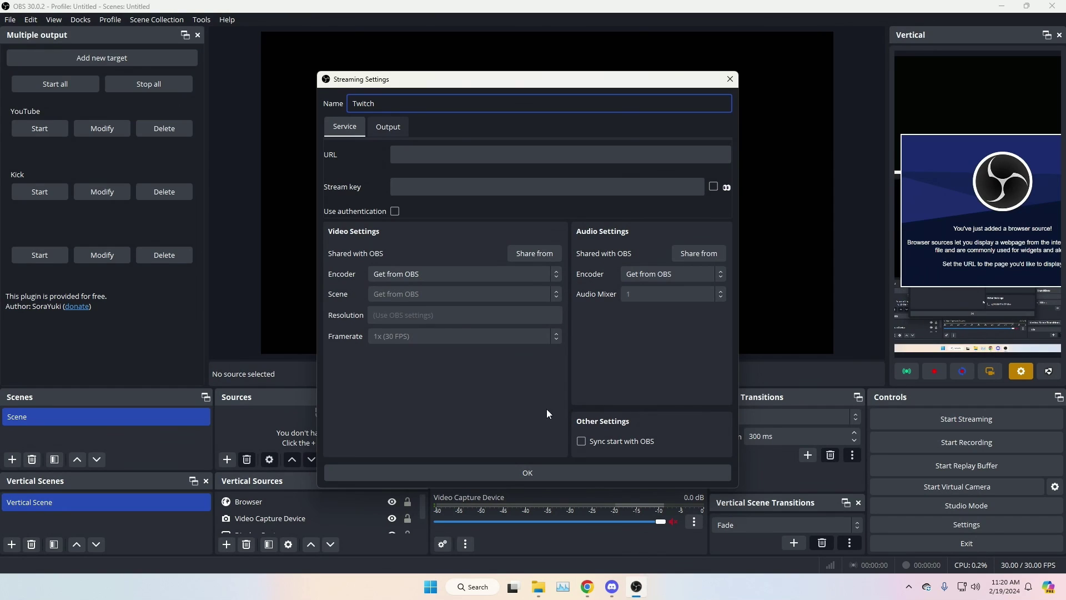
Step: Select the Stream key field of the Twitch output target to enter its key
{"action": "left_click", "coordinate": [449, 187]}
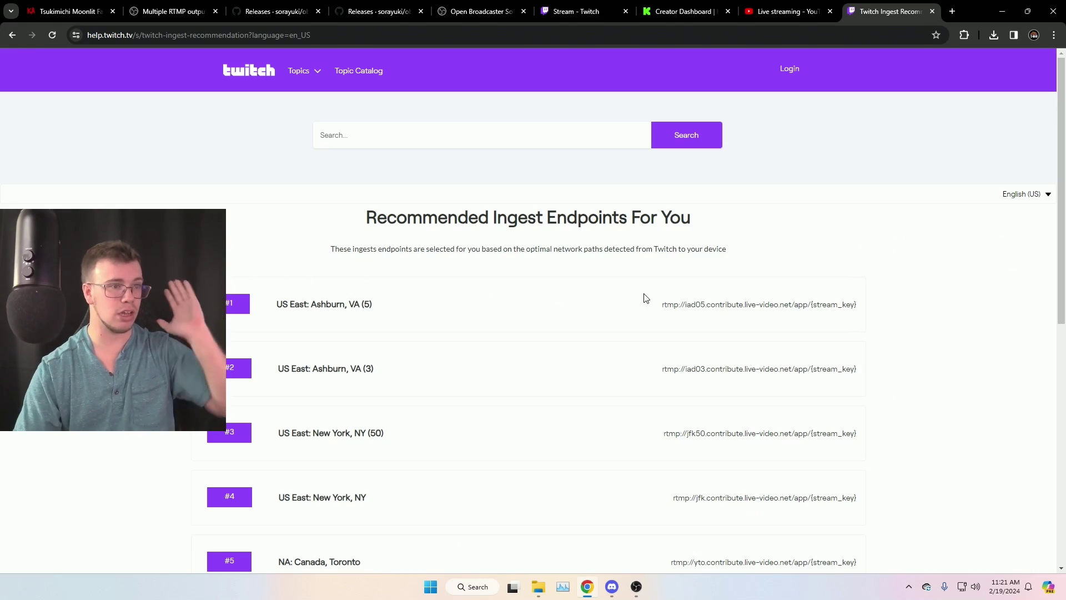
Step: Select the #1 Ashburn ingest URL rtmp://iad05.contribute.live-video.net/app/{stream_key} on Twitch Help
{"action": "scroll", "coordinate": [391, 300], "scroll_direction": "down", "scroll_amount": 2}
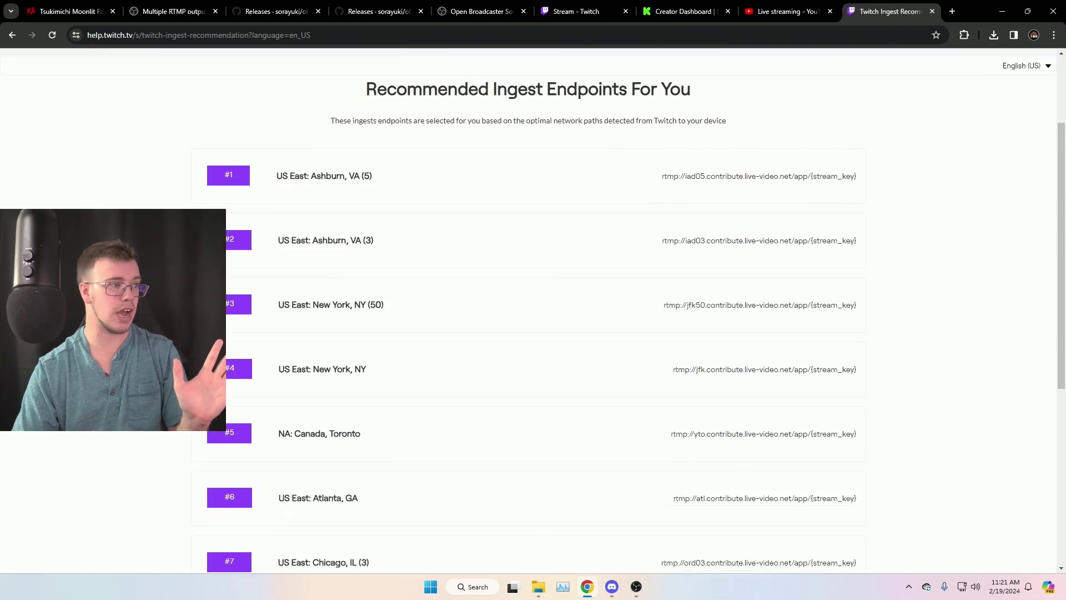
{"action": "scroll", "coordinate": [533, 311], "scroll_direction": "down", "scroll_amount": 2}
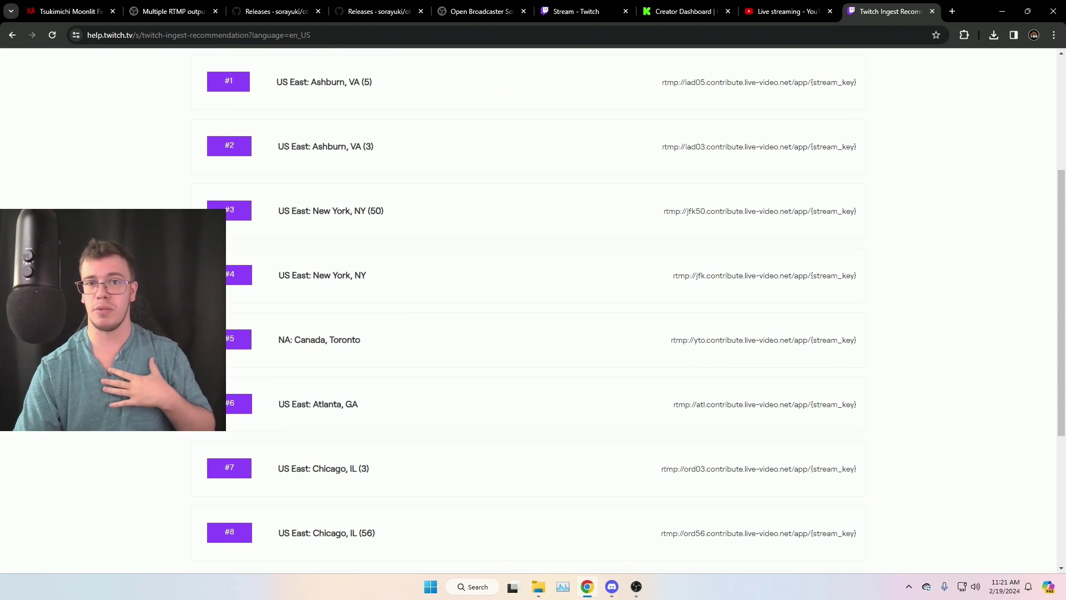
{"action": "scroll", "coordinate": [413, 311], "scroll_direction": "up", "scroll_amount": 3}
{"action": "left_click_drag", "start_coordinate": [650, 257], "coordinate": [859, 254]}
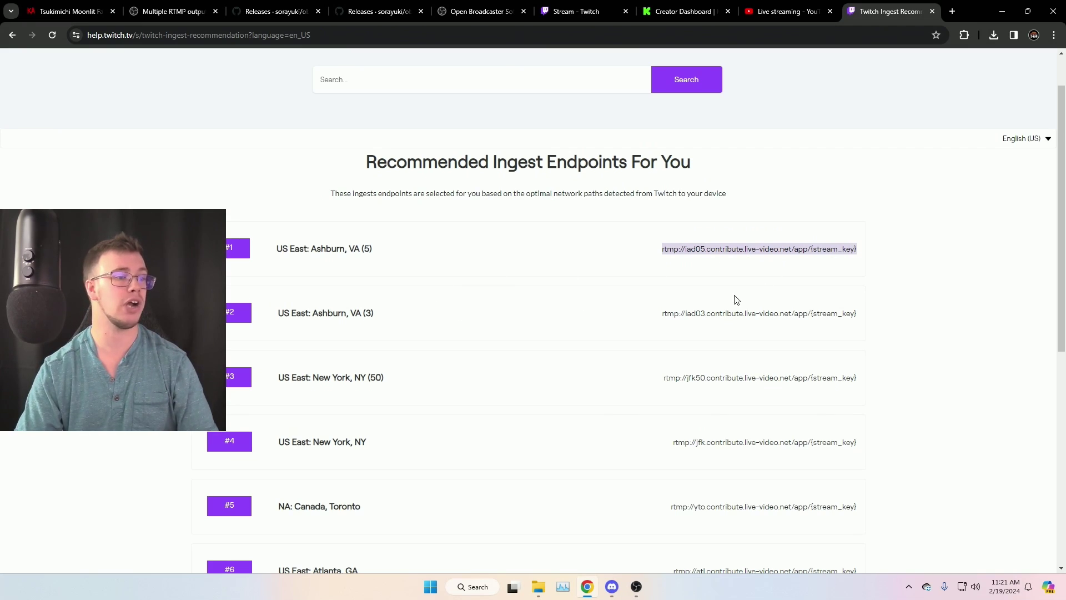
Step: Paste rtmp://iad05.contribute.live-video.net/app/{stream_key} into the Twitch target's URL field
{"action": "left_click", "coordinate": [632, 591]}
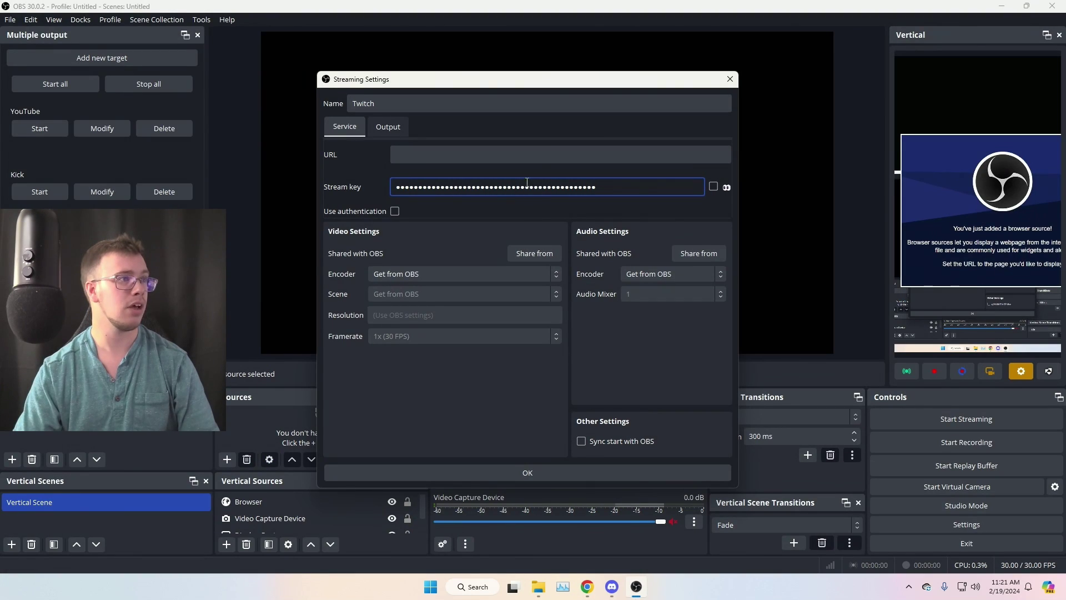
{"action": "left_click", "coordinate": [543, 154]}
{"action": "key", "text": "ctrl+v"}
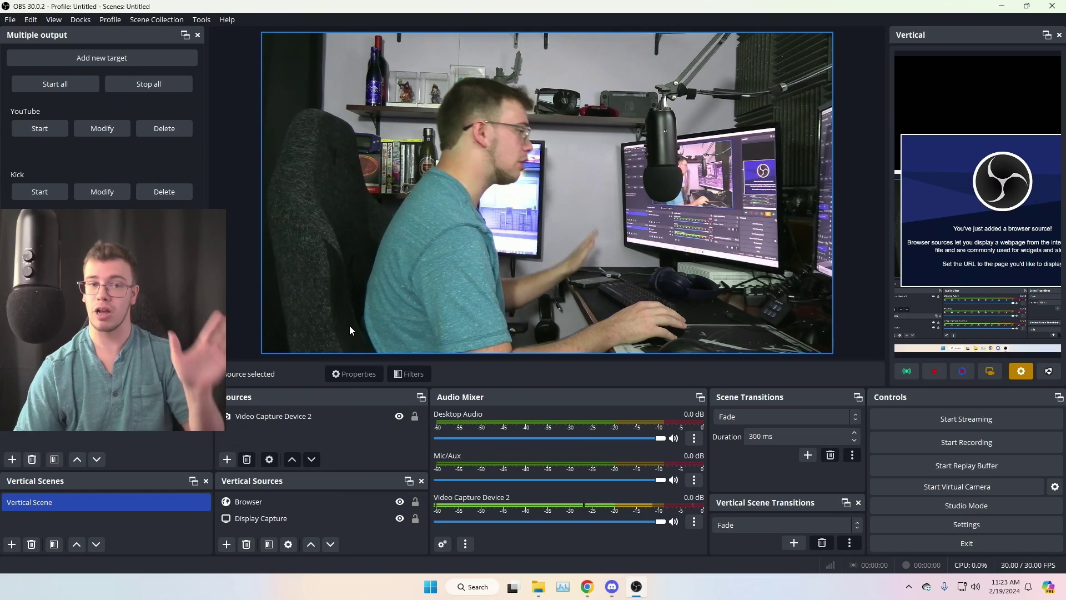
Step: Start the main OBS stream and confirm it's live in Twitch Stream Manager
{"action": "left_click", "coordinate": [924, 415]}
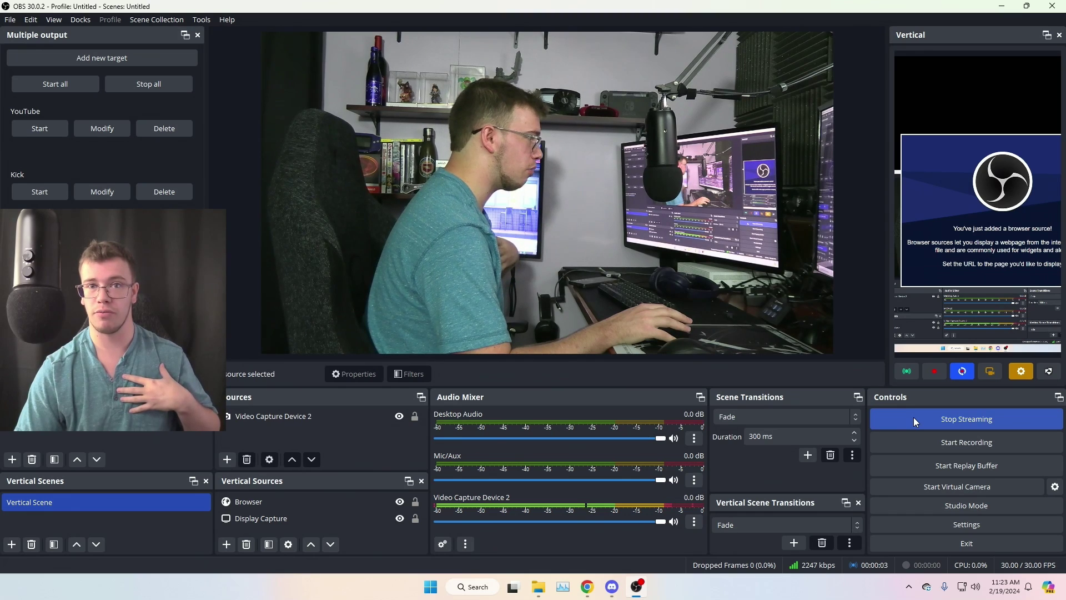
{"action": "key", "text": "alt+Tab"}
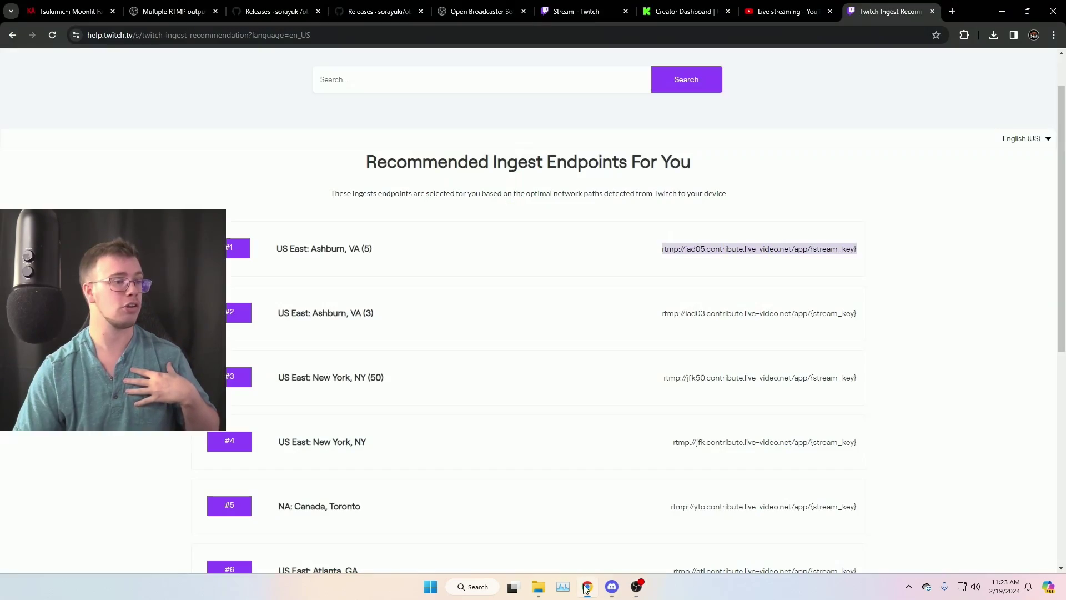
{"action": "left_click", "coordinate": [576, 11]}
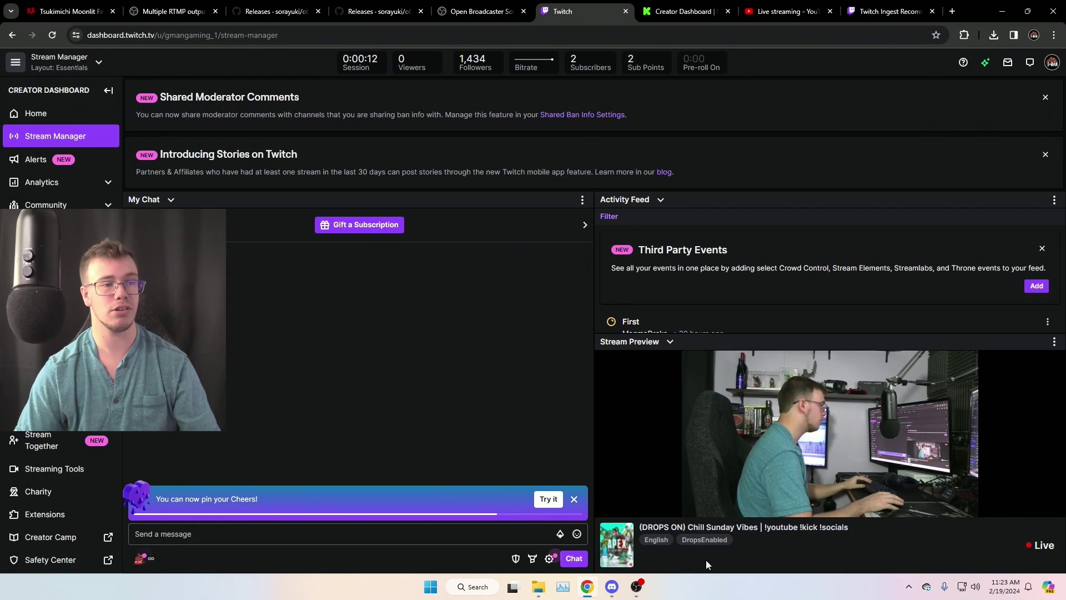
Step: Start the Kick row in Multiple output, then check Kick's dashboard
{"action": "left_click", "coordinate": [643, 592]}
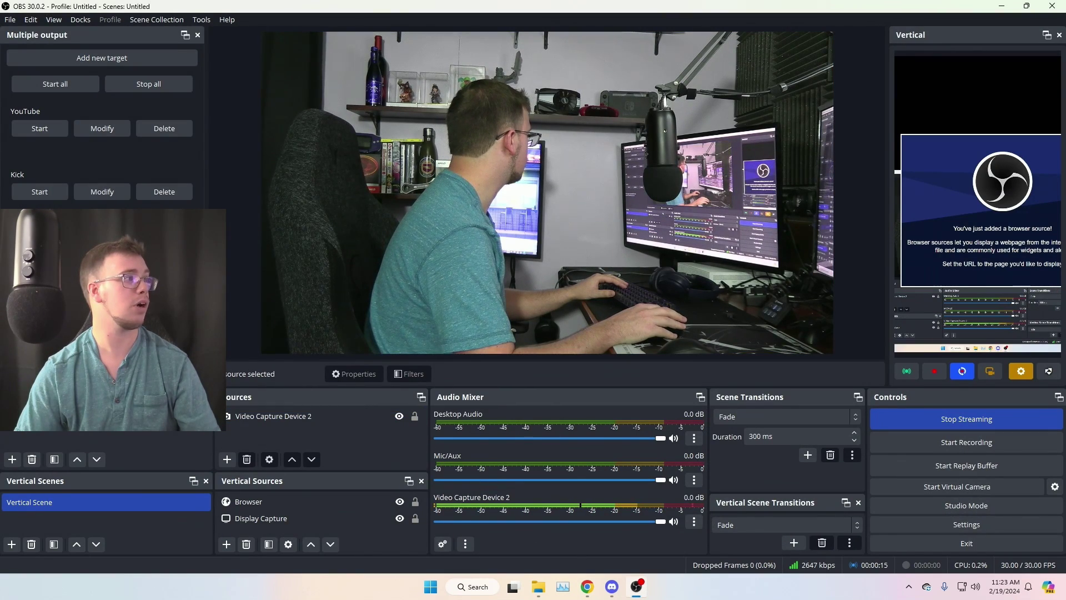
{"action": "left_click", "coordinate": [38, 193]}
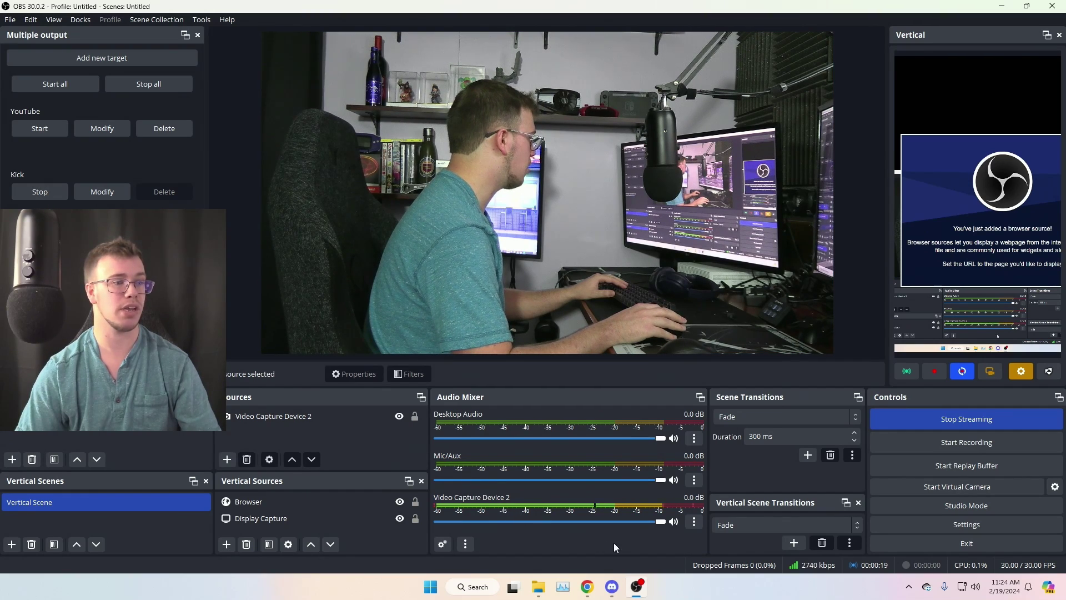
{"action": "key", "text": "alt+Tab"}
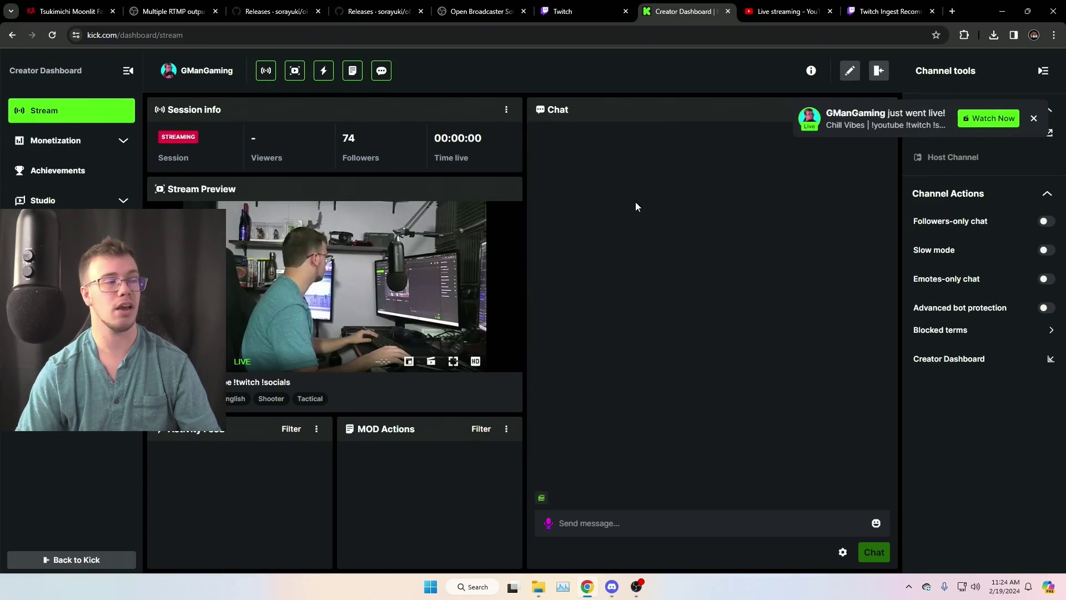